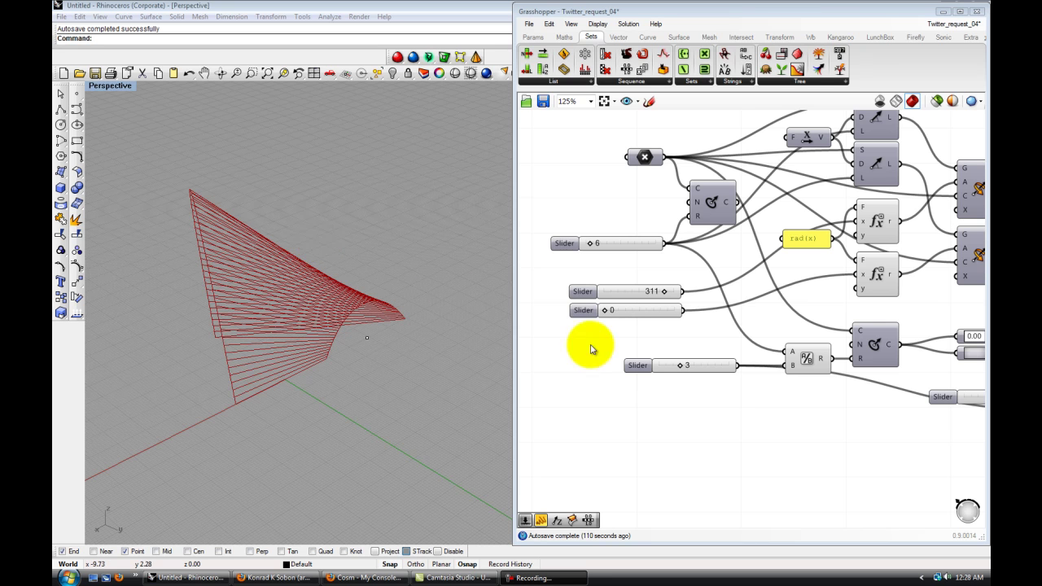
Wire the Feed Type reader's V output (266, 302) into the data component's D input
{"action": "scroll", "coordinate": [675, 400], "scroll_direction": "down", "scroll_amount": 3}
{"action": "scroll", "coordinate": [646, 349], "scroll_direction": "up", "scroll_amount": 3}
{"action": "scroll", "coordinate": [684, 293], "scroll_direction": "up", "scroll_amount": 4}
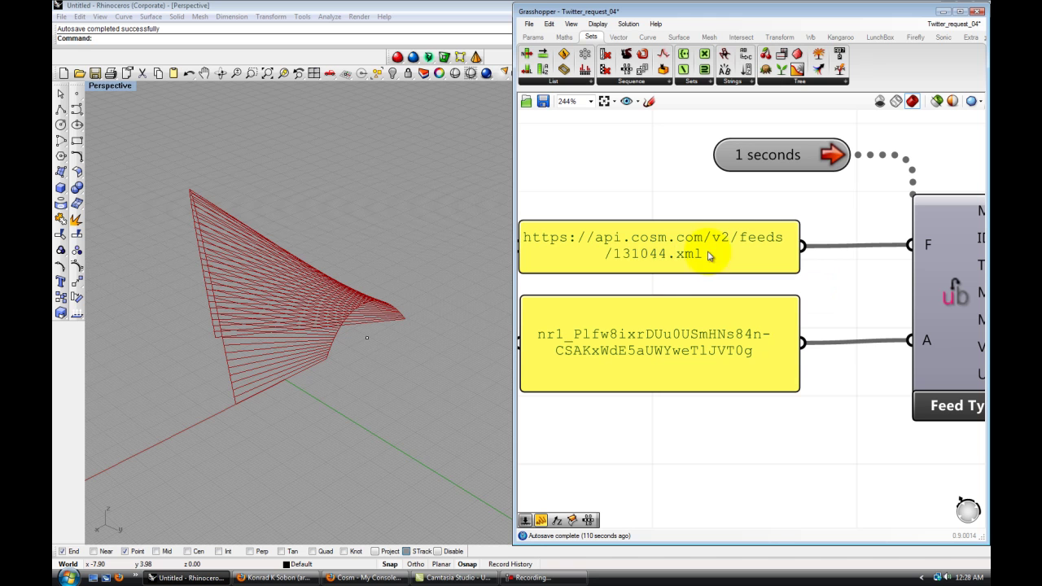
{"action": "scroll", "coordinate": [696, 269], "scroll_direction": "down", "scroll_amount": 2}
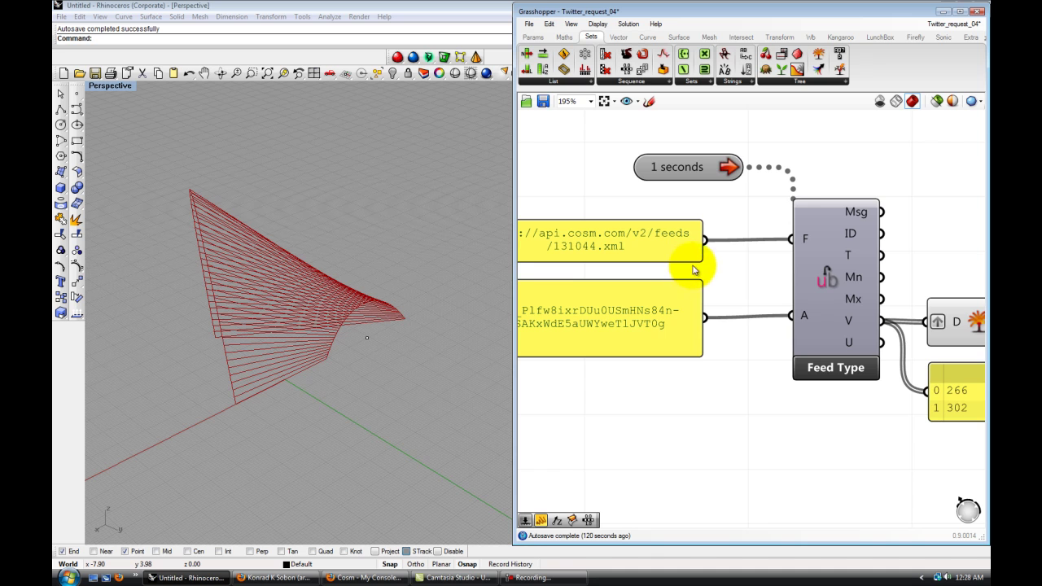
{"action": "scroll", "coordinate": [713, 277], "scroll_direction": "down", "scroll_amount": 1}
{"action": "right_click_drag", "start_coordinate": [714, 277], "coordinate": [593, 270]}
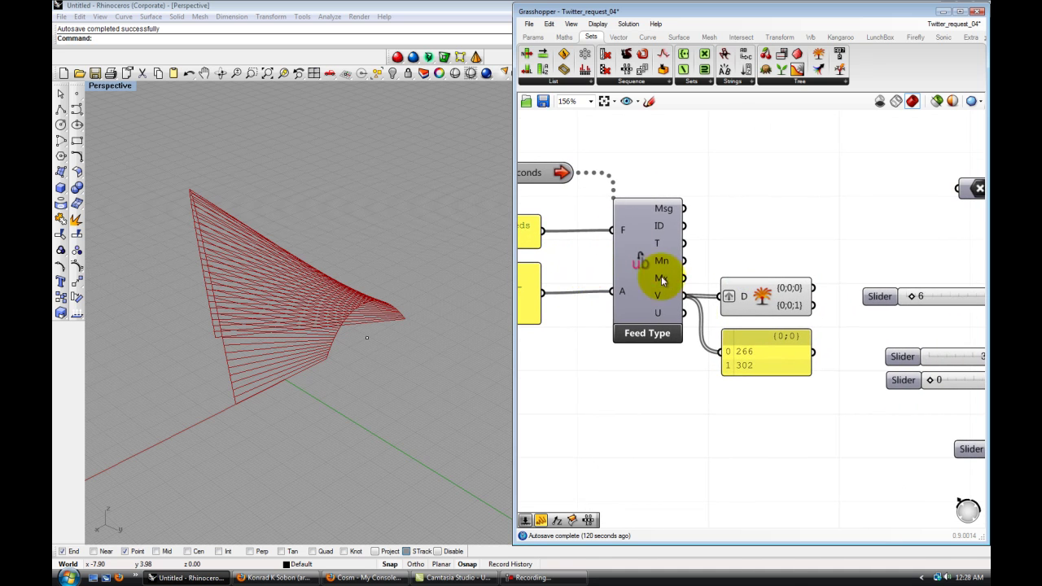
{"action": "scroll", "coordinate": [791, 407], "scroll_direction": "up", "scroll_amount": 1}
{"action": "right_click_drag", "start_coordinate": [791, 406], "coordinate": [719, 331]}
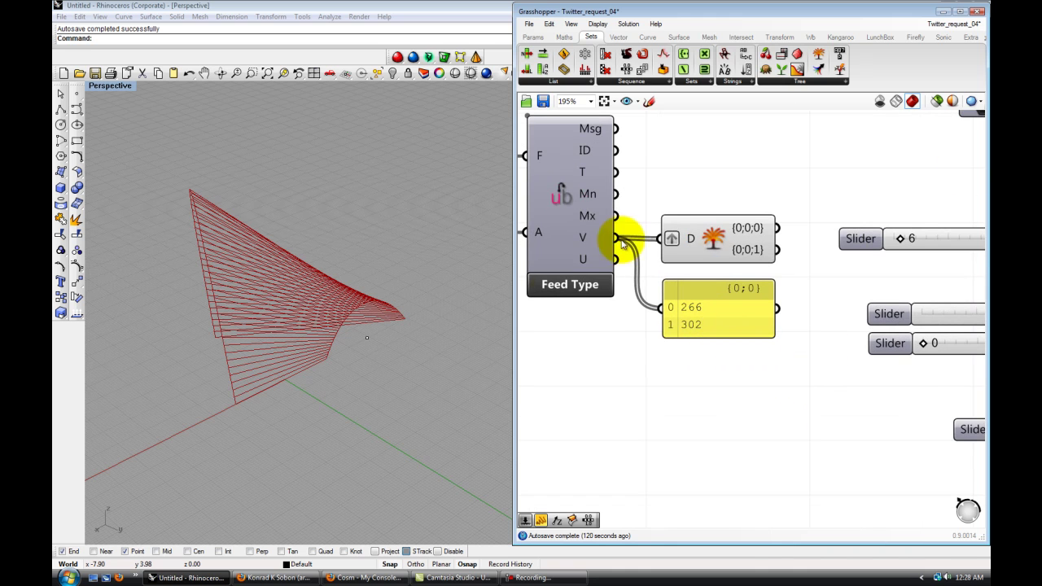
{"action": "right_click_drag", "start_coordinate": [602, 361], "coordinate": [678, 386]}
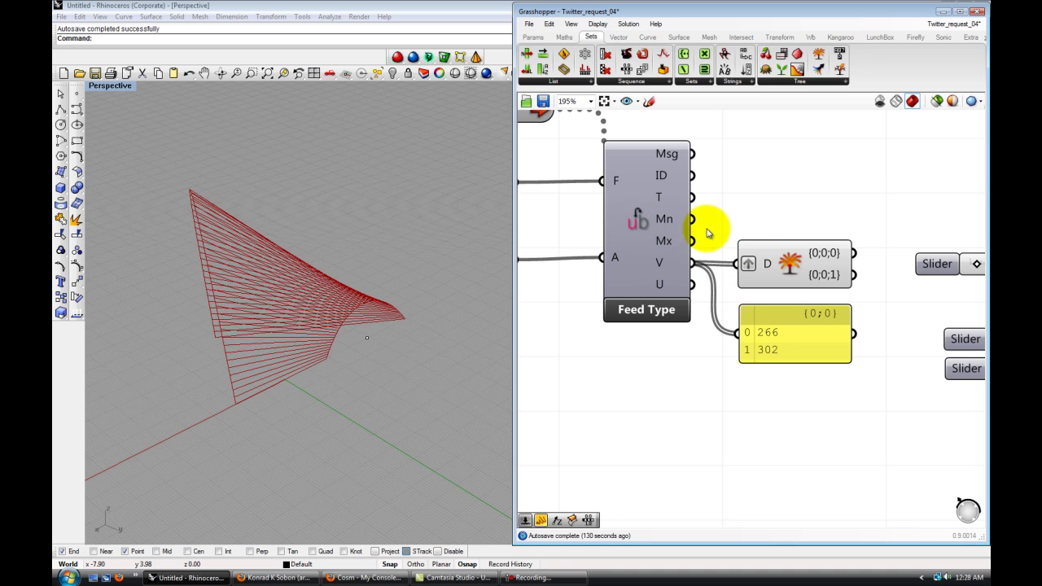
{"action": "left_click_drag", "start_coordinate": [691, 262], "coordinate": [746, 263]}
Check the Cosm Twitter Feed streams read 266 and 302, then minimize Firefox
{"action": "key", "text": "alt+Tab"}
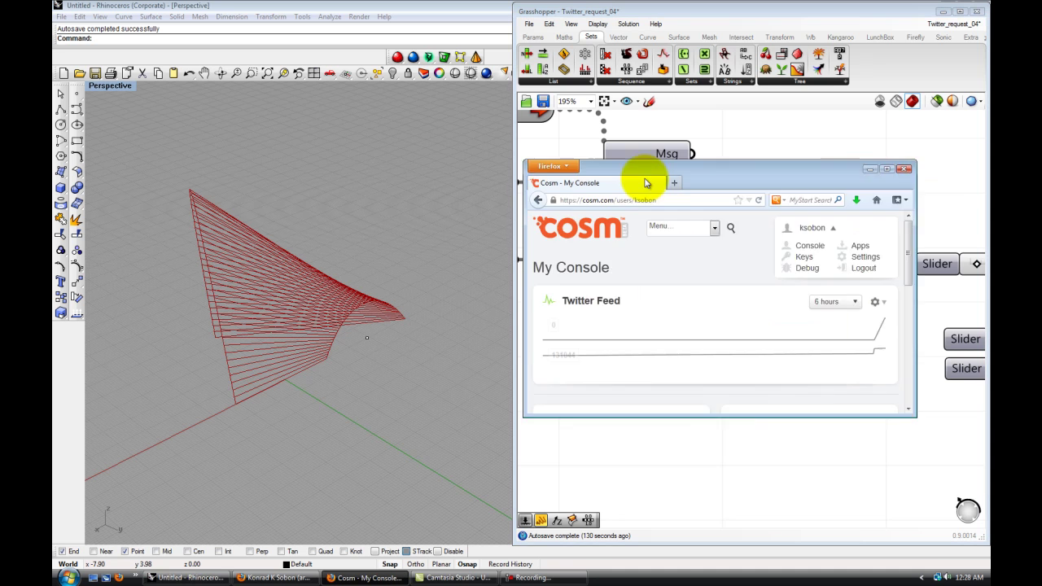
{"action": "double_click", "coordinate": [586, 179]}
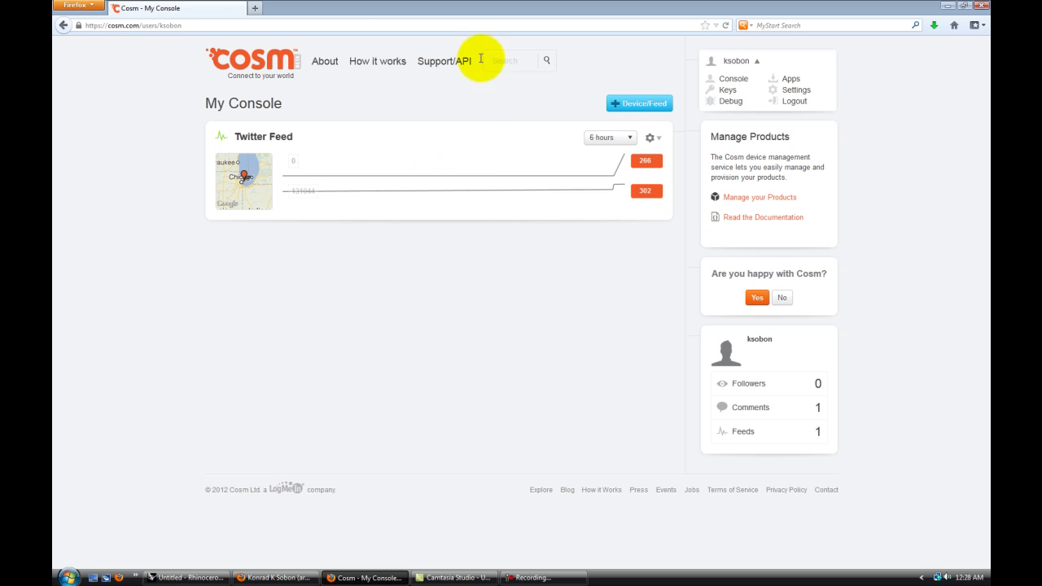
{"action": "left_click", "coordinate": [963, 5]}
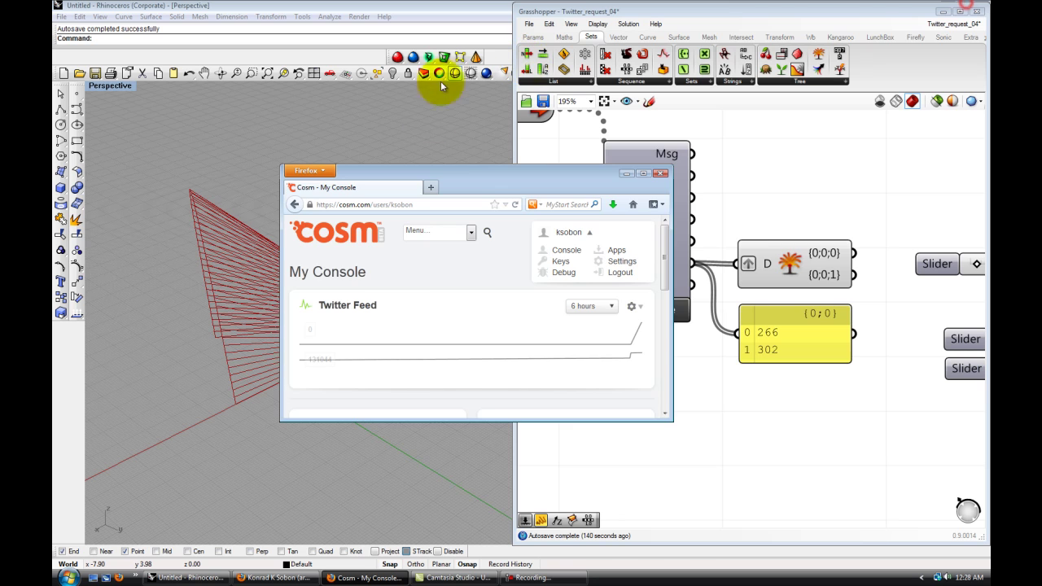
{"action": "left_click", "coordinate": [487, 178]}
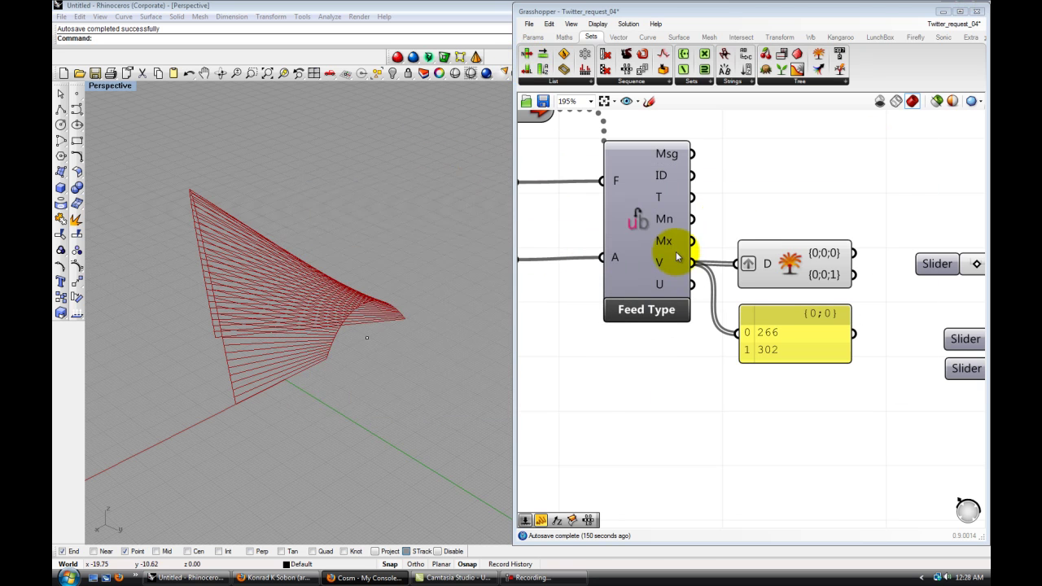
{"action": "left_click", "coordinate": [775, 180]}
{"action": "scroll", "coordinate": [724, 228], "scroll_direction": "down", "scroll_amount": 2}
{"action": "scroll", "coordinate": [692, 252], "scroll_direction": "up", "scroll_amount": 2}
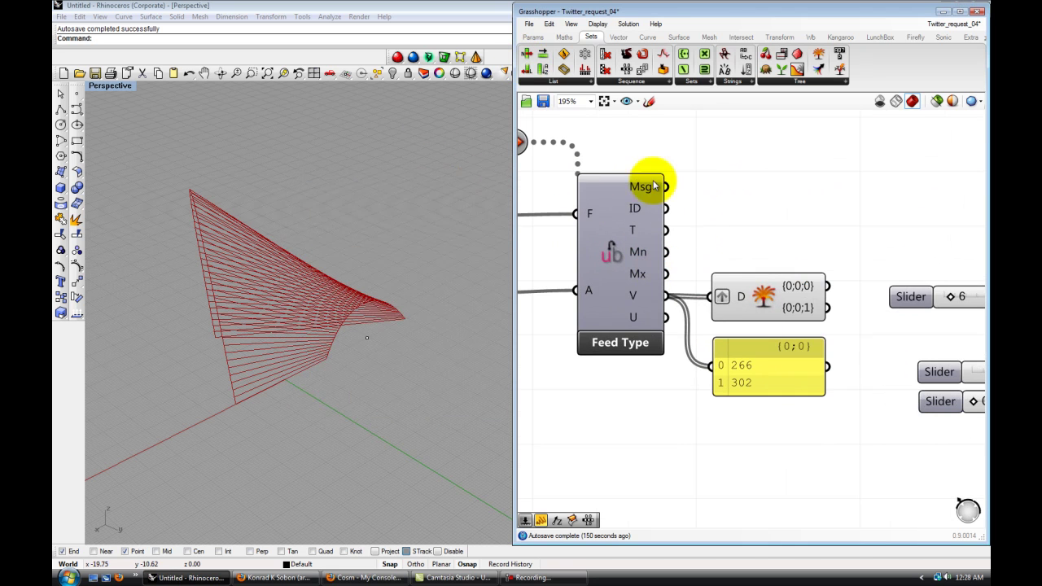
{"action": "right_click_drag", "start_coordinate": [778, 210], "coordinate": [729, 174]}
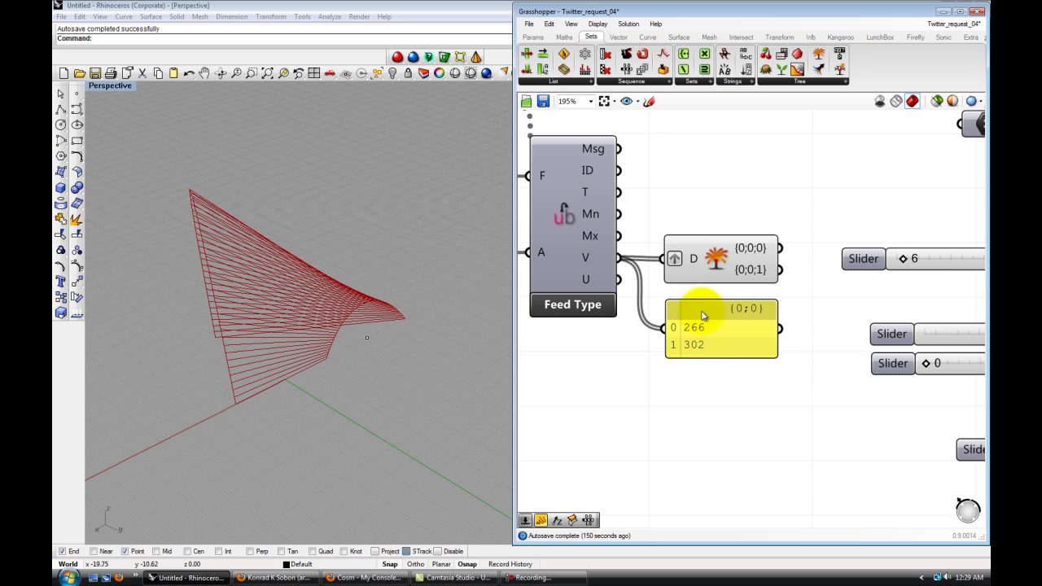
{"action": "scroll", "coordinate": [705, 345], "scroll_direction": "down", "scroll_amount": 3}
{"action": "right_click_drag", "start_coordinate": [735, 369], "coordinate": [688, 356]}
{"action": "scroll", "coordinate": [665, 326], "scroll_direction": "up", "scroll_amount": 1}
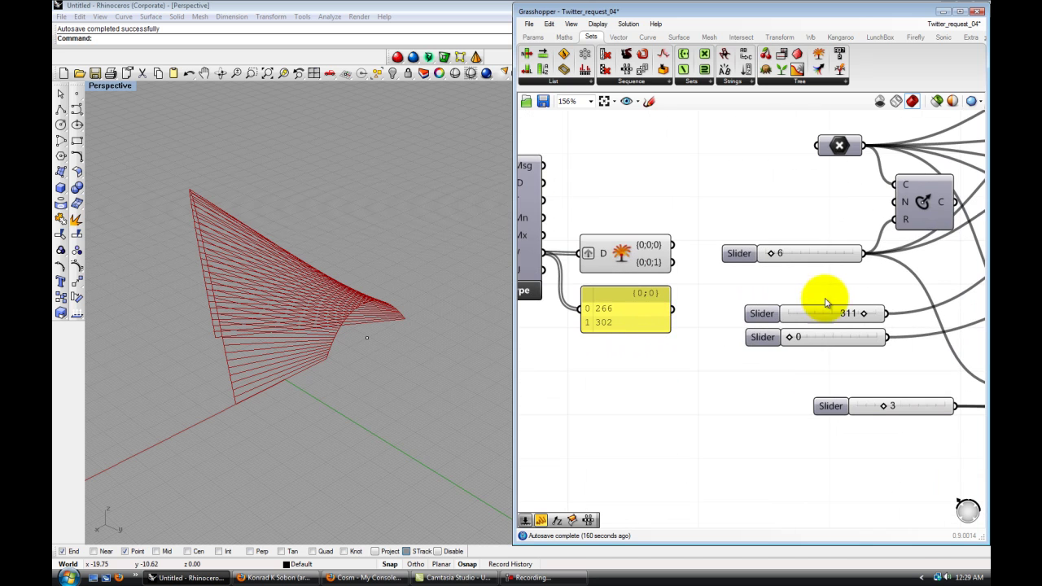
{"action": "scroll", "coordinate": [710, 307], "scroll_direction": "down", "scroll_amount": 2}
{"action": "scroll", "coordinate": [711, 307], "scroll_direction": "up", "scroll_amount": 1}
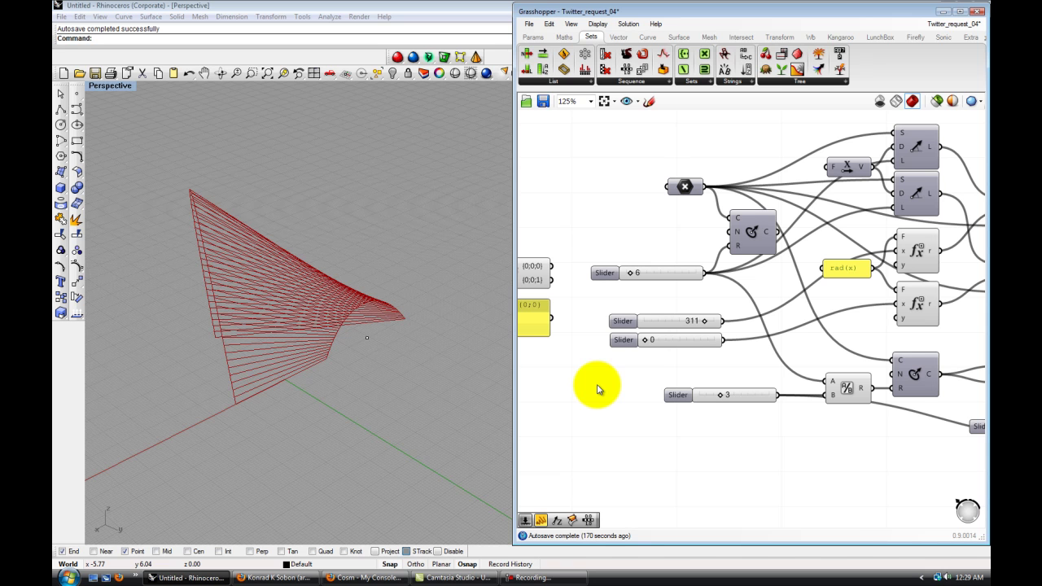
{"action": "right_click_drag", "start_coordinate": [607, 372], "coordinate": [629, 355]}
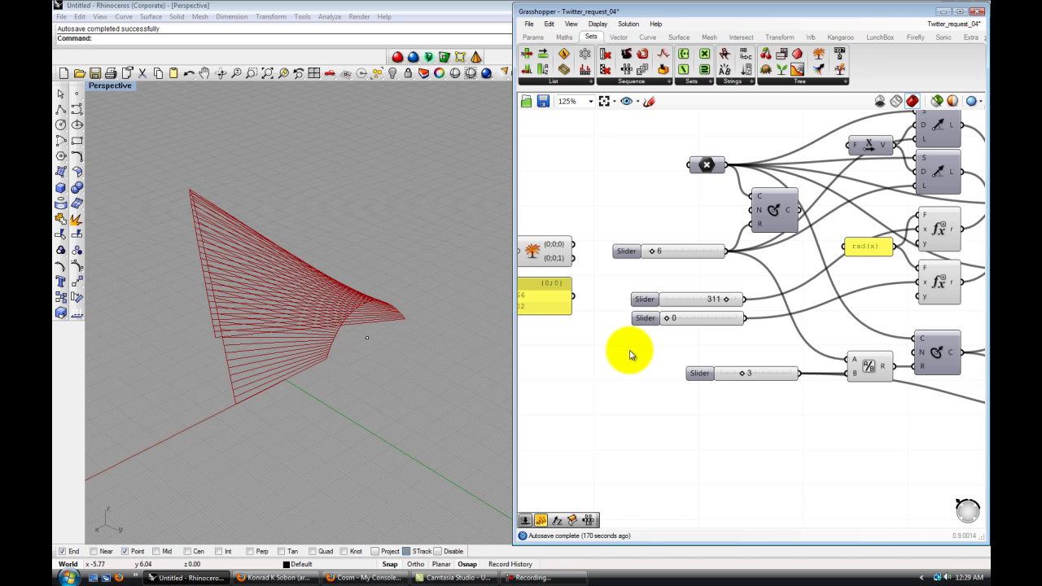
{"action": "right_click_drag", "start_coordinate": [629, 354], "coordinate": [600, 345]}
{"action": "left_click", "coordinate": [364, 281]}
{"action": "key", "text": "Home"}
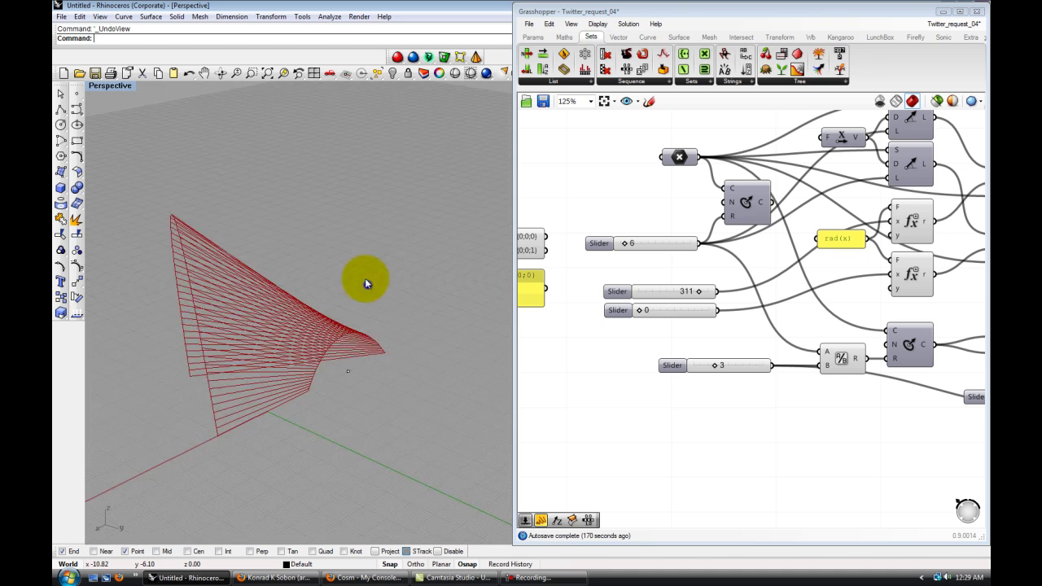
Lower the 311 slider to 219, regenerating the Rhino surface as a tall arch
{"action": "mouse_move", "coordinate": [365, 283]}
{"action": "right_mouse_down"}
{"action": "mouse_move", "coordinate": [366, 268]}
{"action": "mouse_move", "coordinate": [158, 251]}
{"action": "mouse_move", "coordinate": [353, 270]}
{"action": "mouse_move", "coordinate": [310, 233]}
{"action": "mouse_move", "coordinate": [383, 314]}
{"action": "mouse_move", "coordinate": [409, 302]}
{"action": "mouse_move", "coordinate": [411, 311]}
{"action": "mouse_move", "coordinate": [310, 318]}
{"action": "mouse_move", "coordinate": [312, 345]}
{"action": "mouse_move", "coordinate": [330, 328]}
{"action": "mouse_move", "coordinate": [298, 296]}
{"action": "right_mouse_up"}
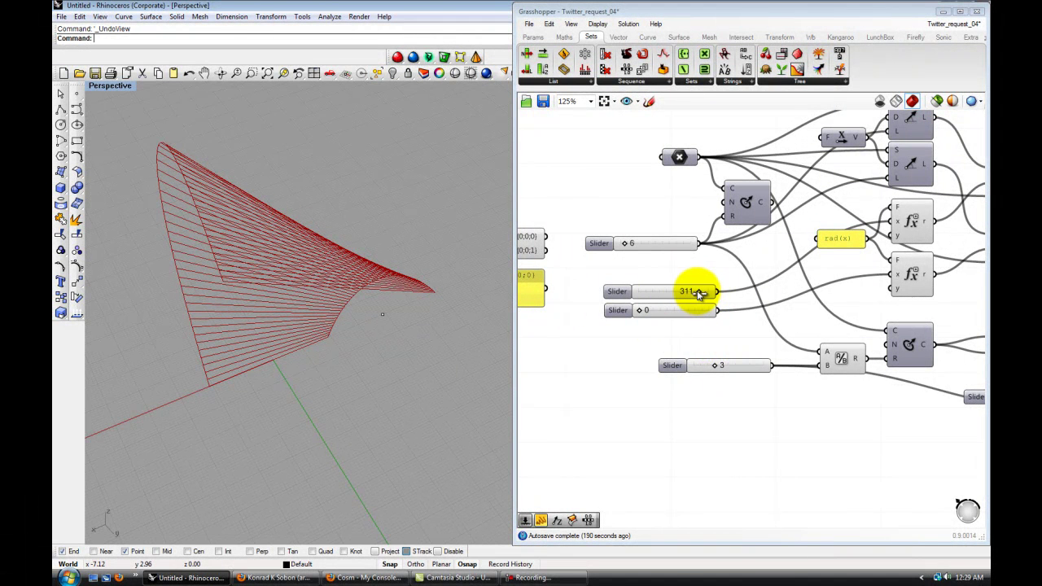
{"action": "left_click_drag", "start_coordinate": [697, 294], "coordinate": [680, 281]}
{"action": "mouse_move", "coordinate": [642, 314]}
{"action": "left_mouse_down"}
{"action": "mouse_move", "coordinate": [667, 308]}
{"action": "mouse_move", "coordinate": [627, 303]}
{"action": "mouse_move", "coordinate": [676, 295]}
{"action": "mouse_move", "coordinate": [633, 301]}
{"action": "left_mouse_up"}
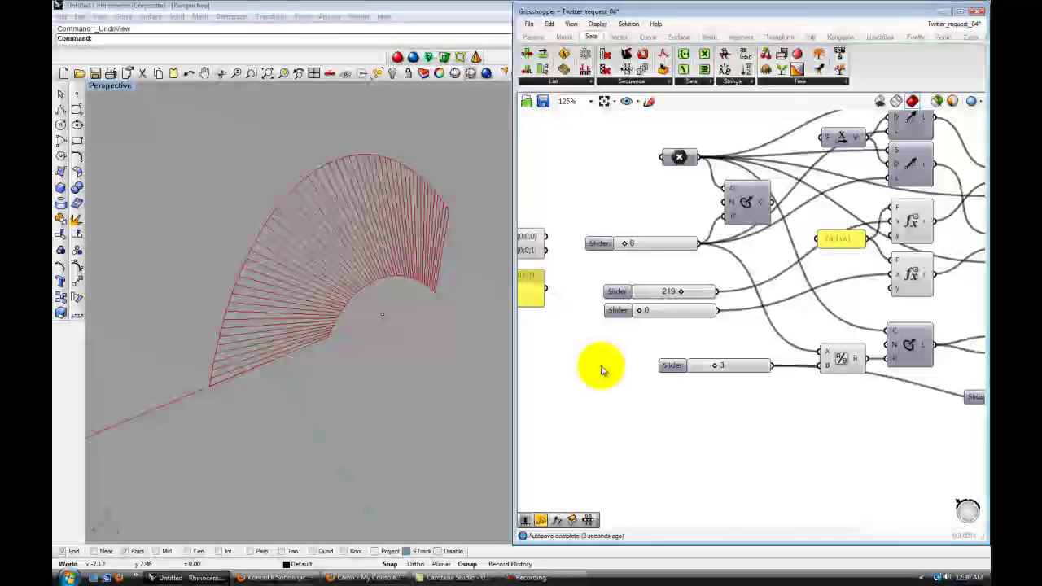
{"action": "right_click_drag", "start_coordinate": [602, 361], "coordinate": [642, 291]}
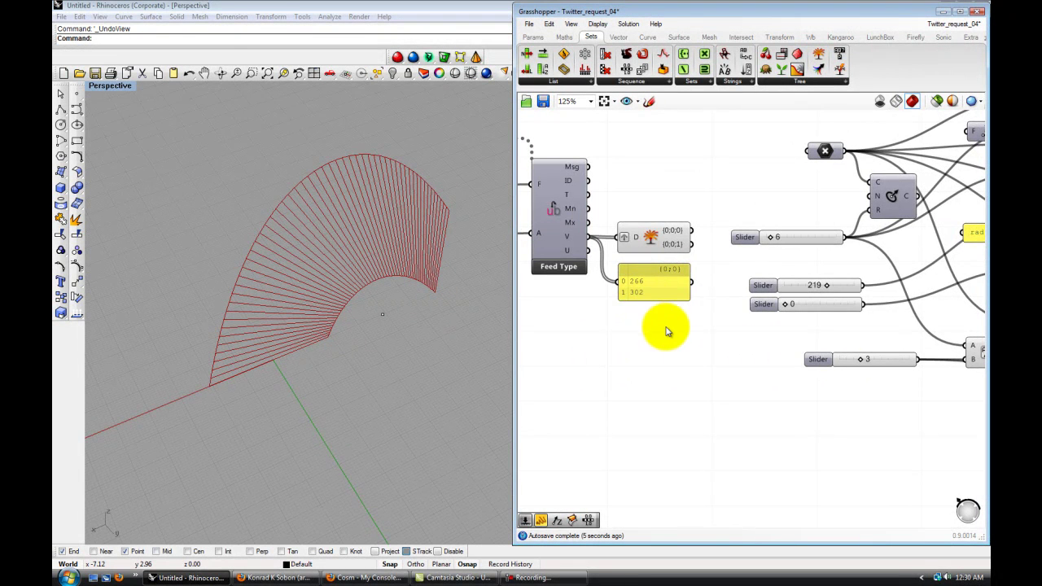
Select the 219 and 0 sliders feeding the two expression components
{"action": "scroll", "coordinate": [642, 335], "scroll_direction": "down", "scroll_amount": 2}
{"action": "scroll", "coordinate": [629, 290], "scroll_direction": "up", "scroll_amount": 2}
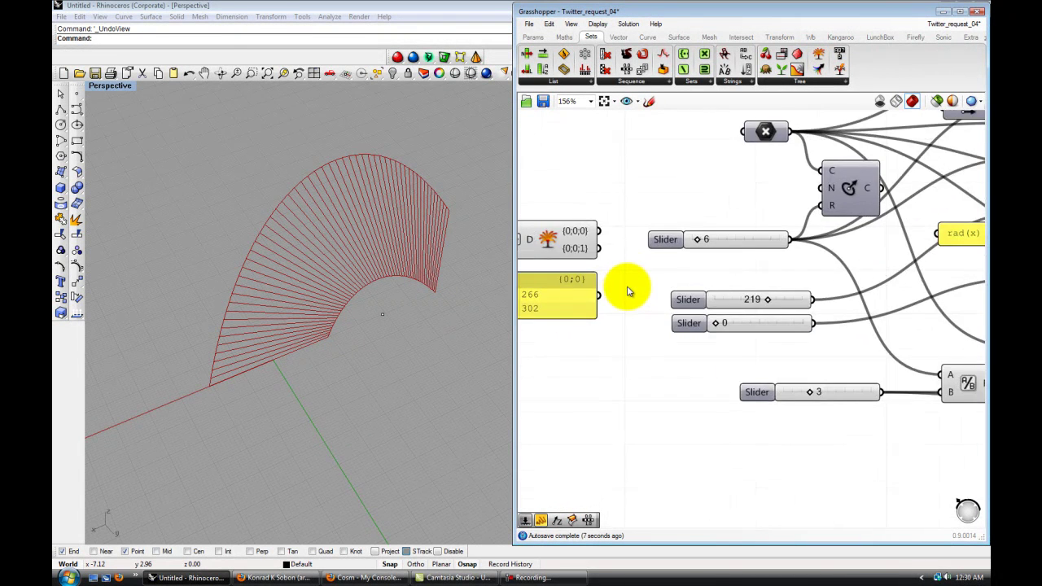
{"action": "scroll", "coordinate": [642, 306], "scroll_direction": "up", "scroll_amount": 1}
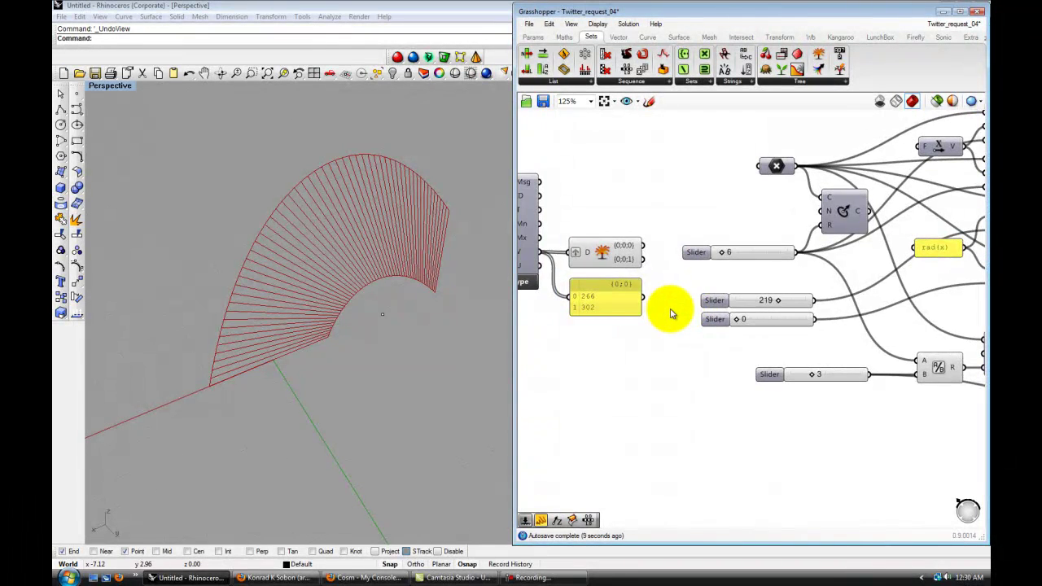
{"action": "scroll", "coordinate": [673, 320], "scroll_direction": "up", "scroll_amount": 1}
{"action": "scroll", "coordinate": [673, 320], "scroll_direction": "down", "scroll_amount": 3}
{"action": "scroll", "coordinate": [672, 349], "scroll_direction": "up", "scroll_amount": 1}
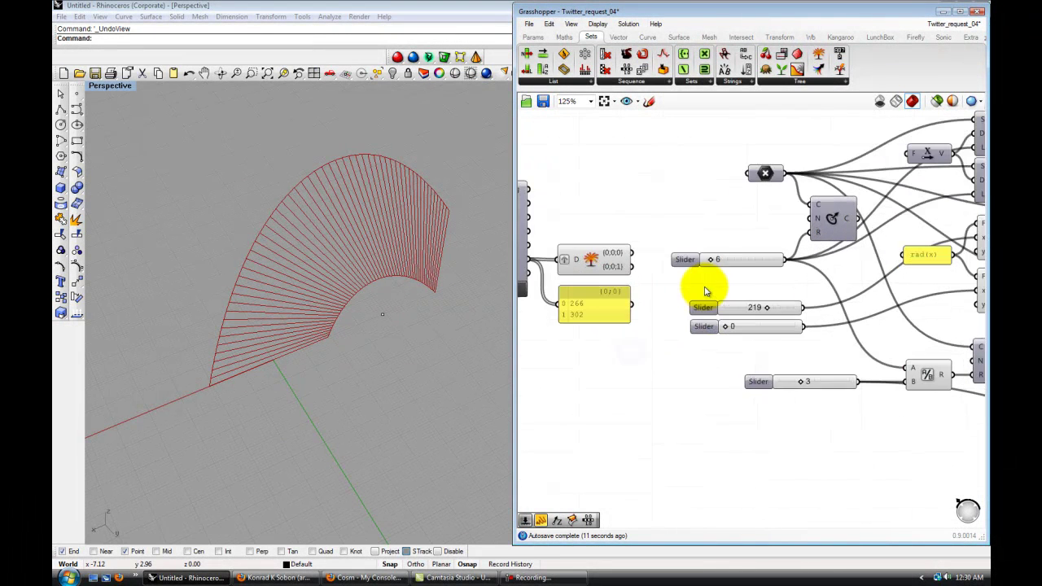
{"action": "right_click_drag", "start_coordinate": [702, 290], "coordinate": [678, 288]}
{"action": "left_click_drag", "start_coordinate": [678, 288], "coordinate": [712, 353]}
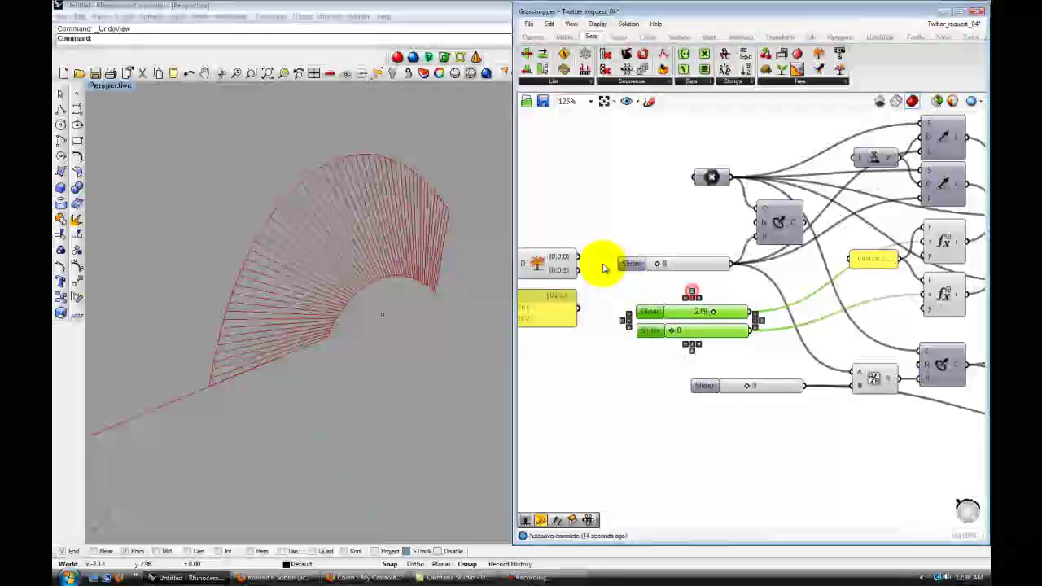
Wire the two Cosm feed values into the x inputs of both expression components
{"action": "left_click_drag", "start_coordinate": [582, 262], "coordinate": [923, 242]}
{"action": "left_click_drag", "start_coordinate": [579, 269], "coordinate": [925, 294]}
{"action": "right_click_drag", "start_coordinate": [593, 349], "coordinate": [743, 318]}
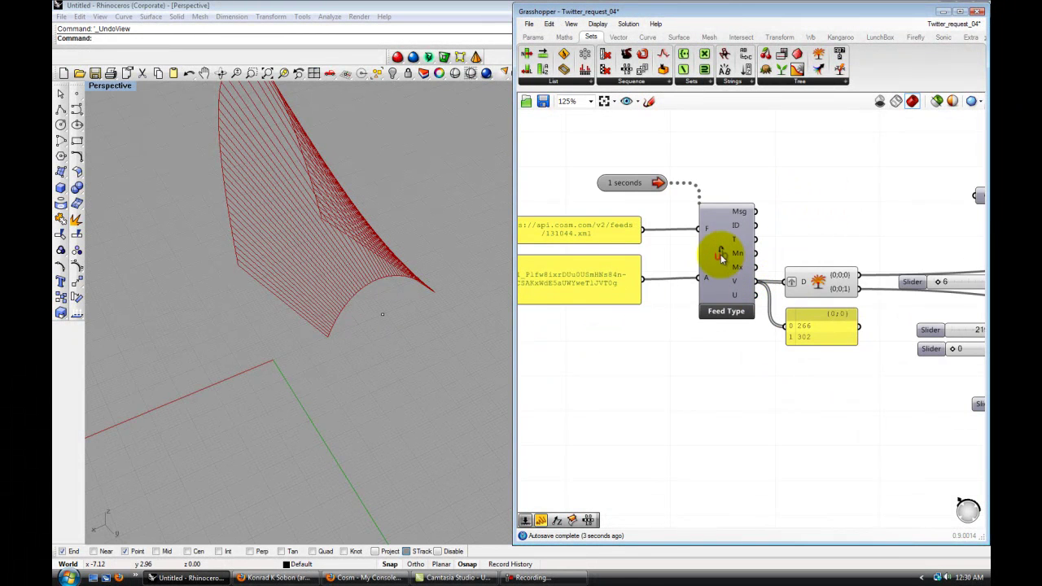
{"action": "right_click_drag", "start_coordinate": [394, 351], "coordinate": [265, 352]}
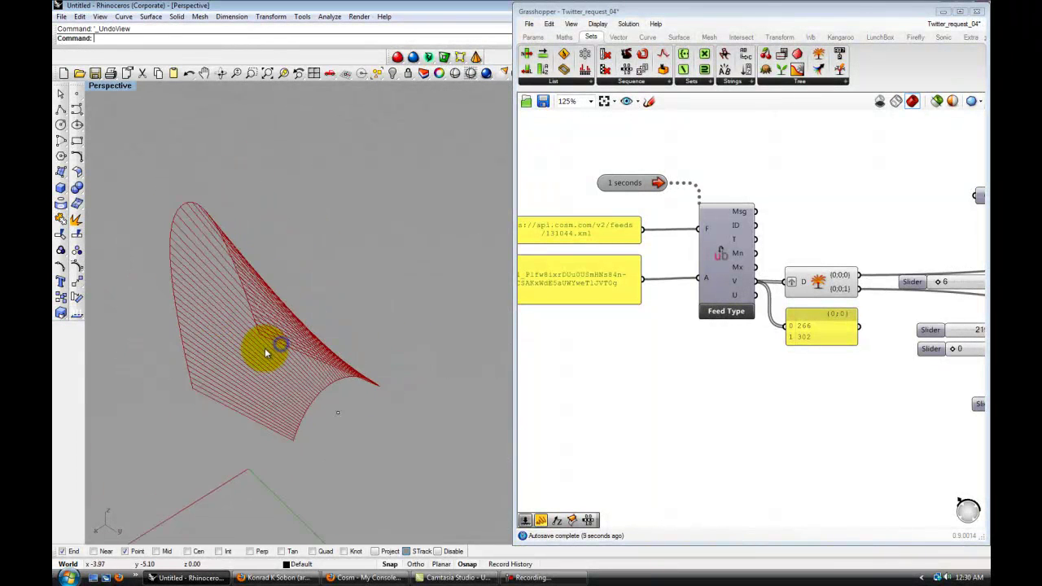
{"action": "right_click_drag", "start_coordinate": [306, 309], "coordinate": [486, 302]}
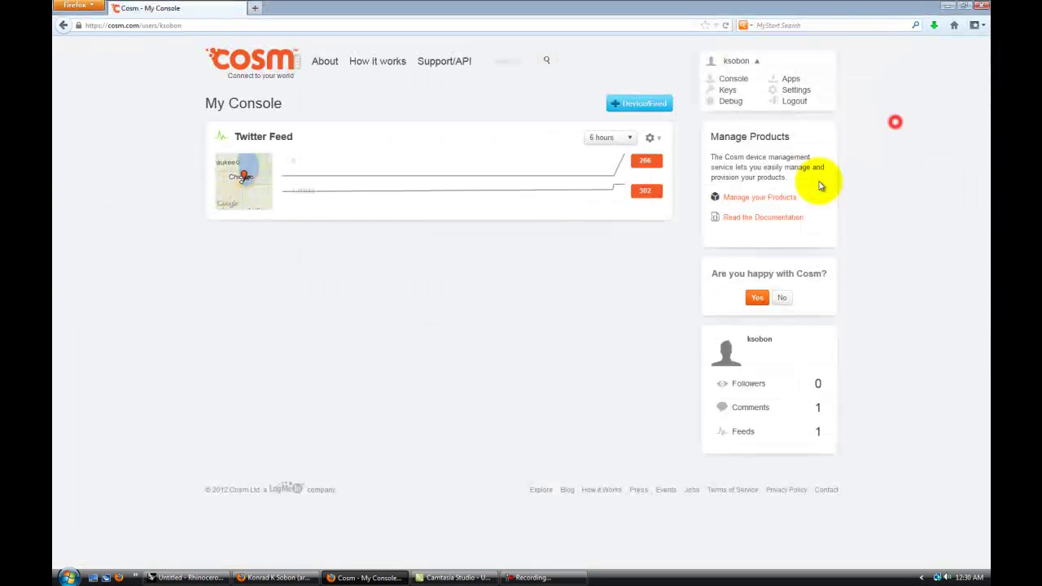
Dock the Cosm console on the right half beside Rhino, with the Twitter window on top
{"action": "left_click", "coordinate": [962, 6]}
{"action": "left_click_drag", "start_coordinate": [797, 116], "coordinate": [597, 9]}
{"action": "left_click_drag", "start_coordinate": [904, 259], "coordinate": [986, 549]}
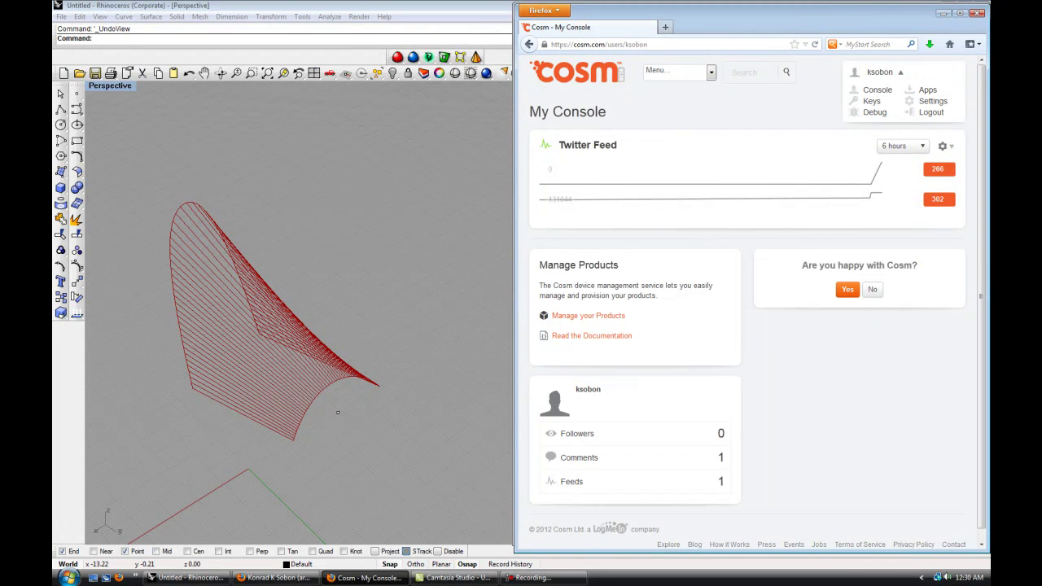
{"action": "left_click_drag", "start_coordinate": [1040, 193], "coordinate": [709, 19]}
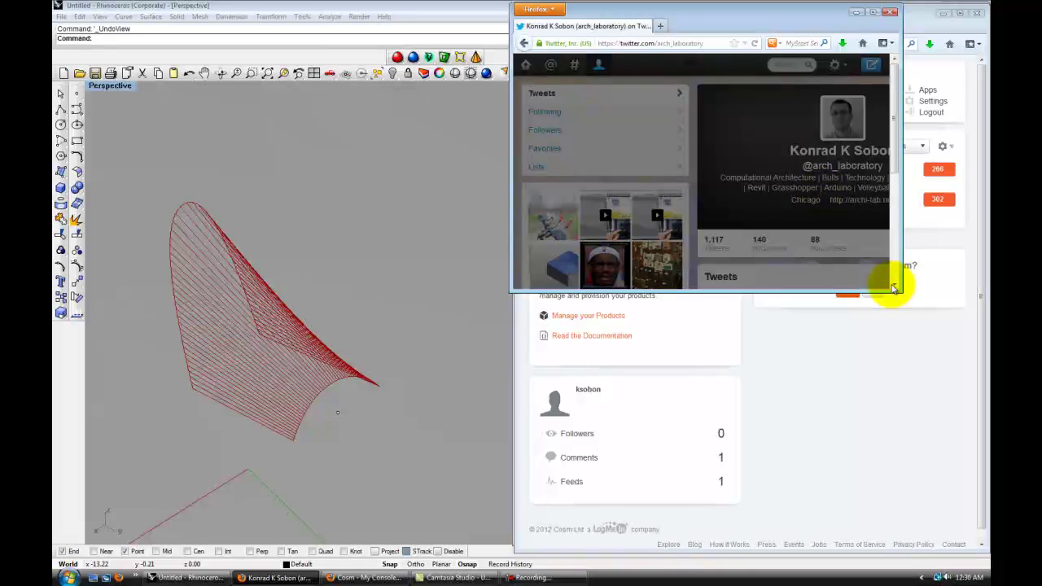
Enlarge the Twitter window to the right half and dismiss the direct messages dialog
{"action": "left_click_drag", "start_coordinate": [904, 293], "coordinate": [986, 557]}
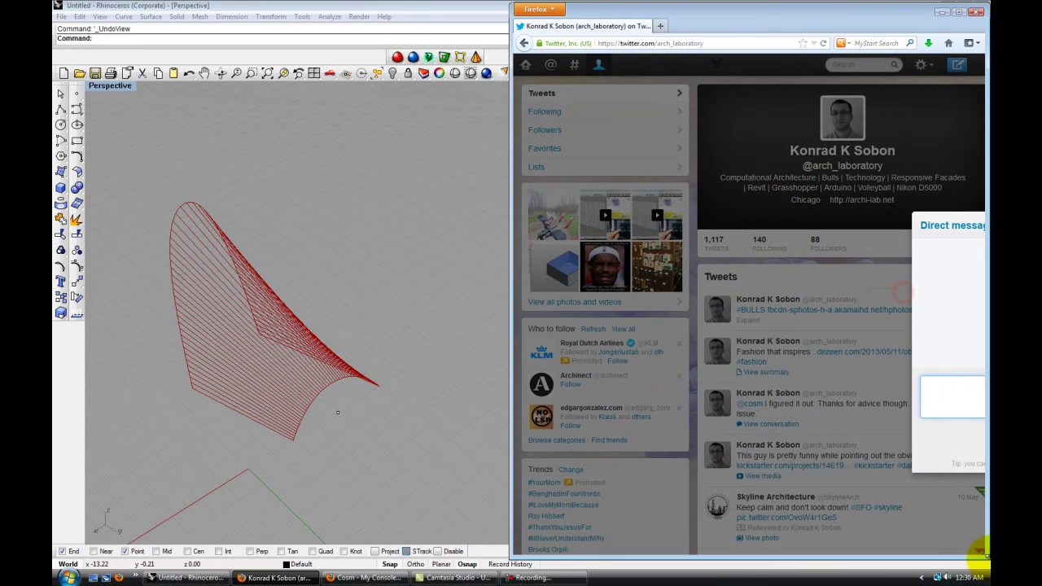
{"action": "left_click_drag", "start_coordinate": [918, 221], "coordinate": [682, 134]}
{"action": "left_click", "coordinate": [658, 326]}
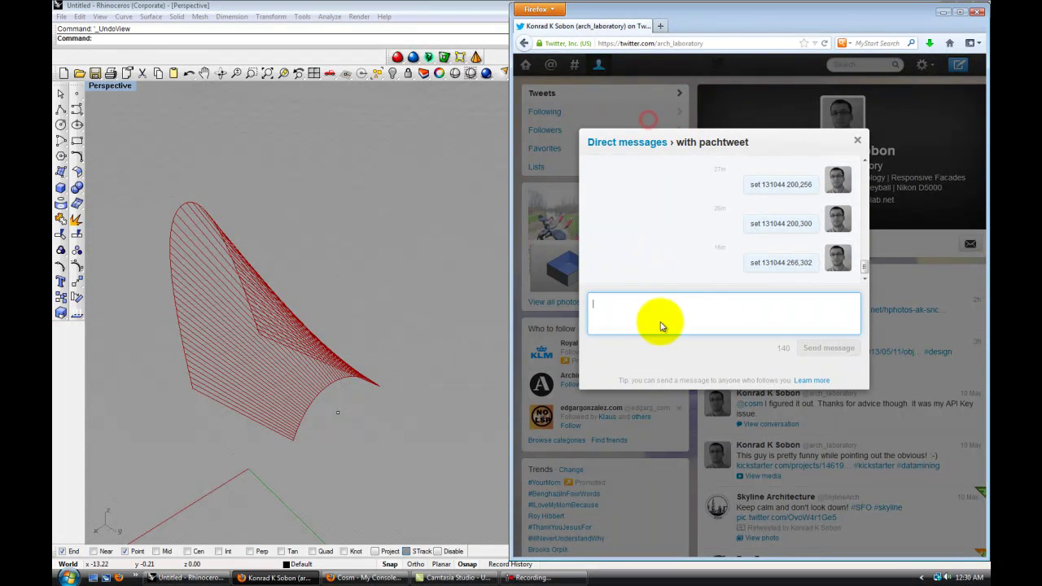
{"action": "left_click", "coordinate": [859, 138]}
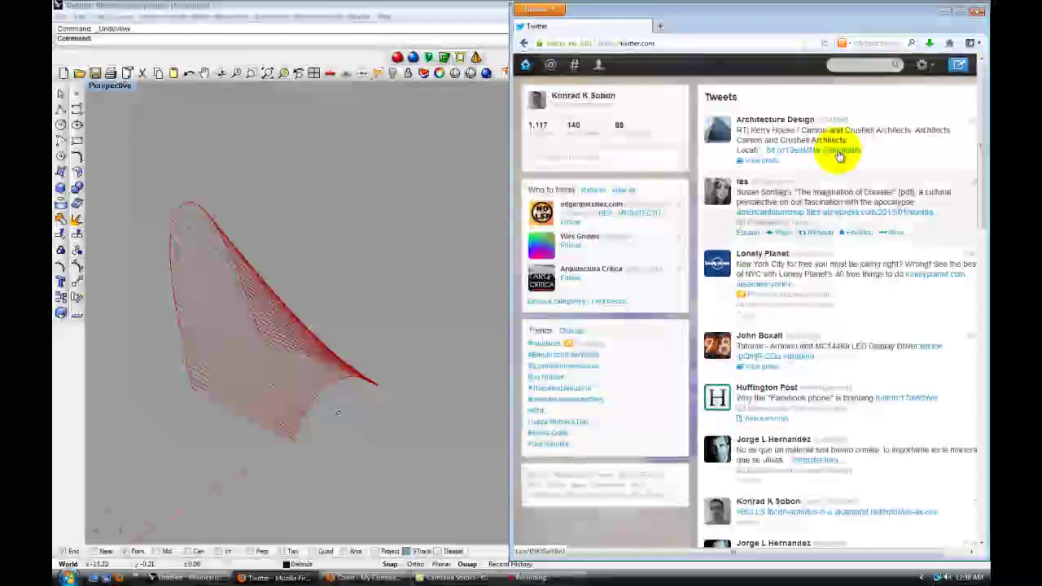
{"action": "left_click", "coordinate": [581, 98]}
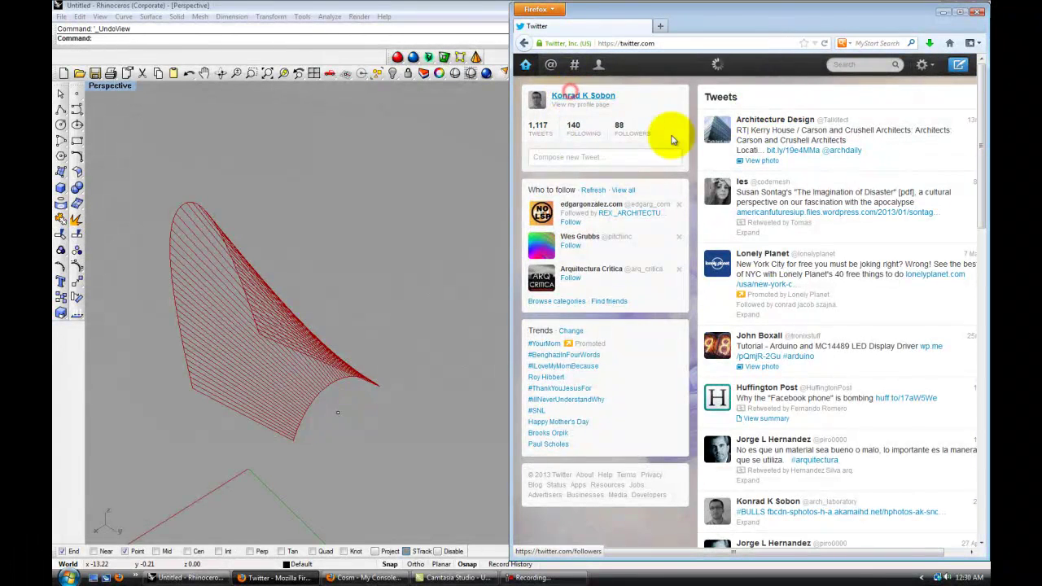
{"action": "left_click", "coordinate": [970, 246]}
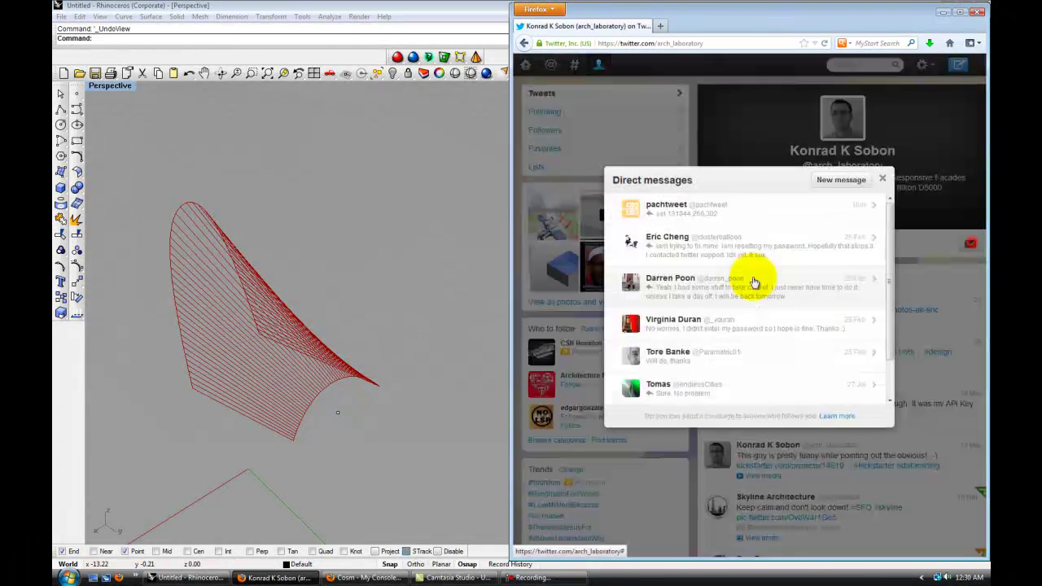
{"action": "left_click", "coordinate": [639, 172]}
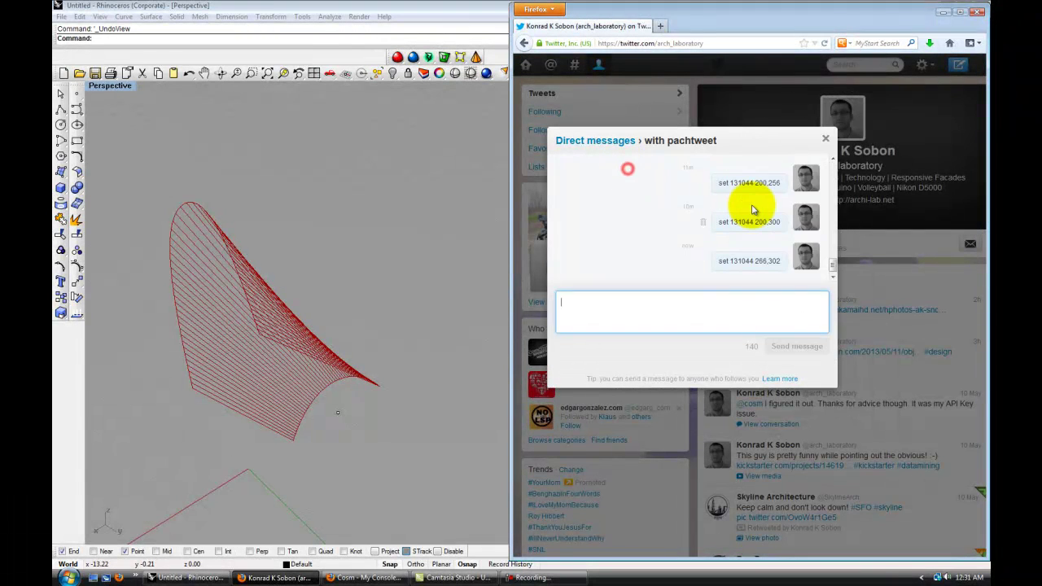
{"action": "left_click", "coordinate": [826, 141]}
{"action": "left_click", "coordinate": [968, 244]}
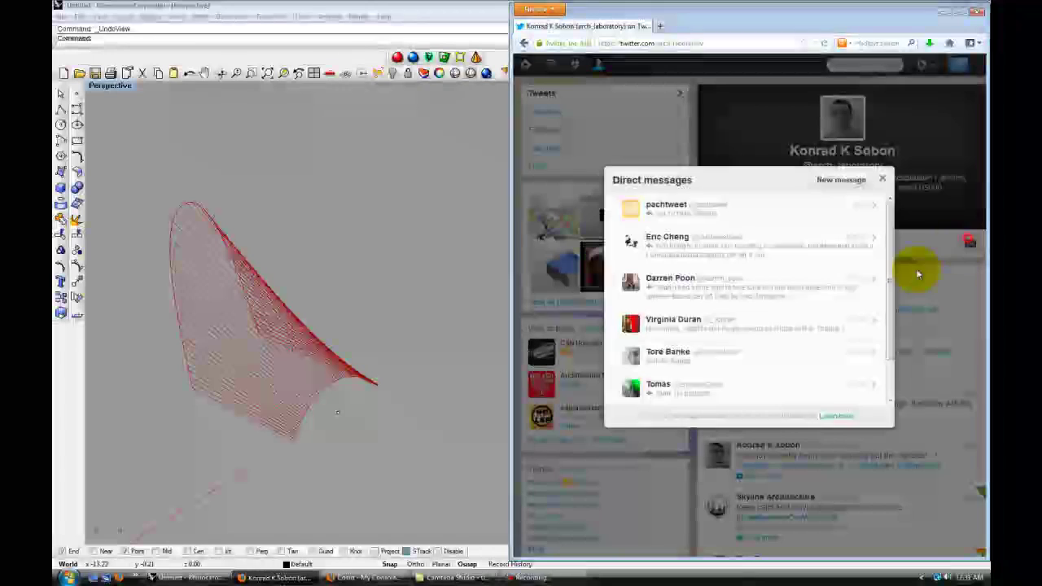
{"action": "left_click", "coordinate": [674, 207]}
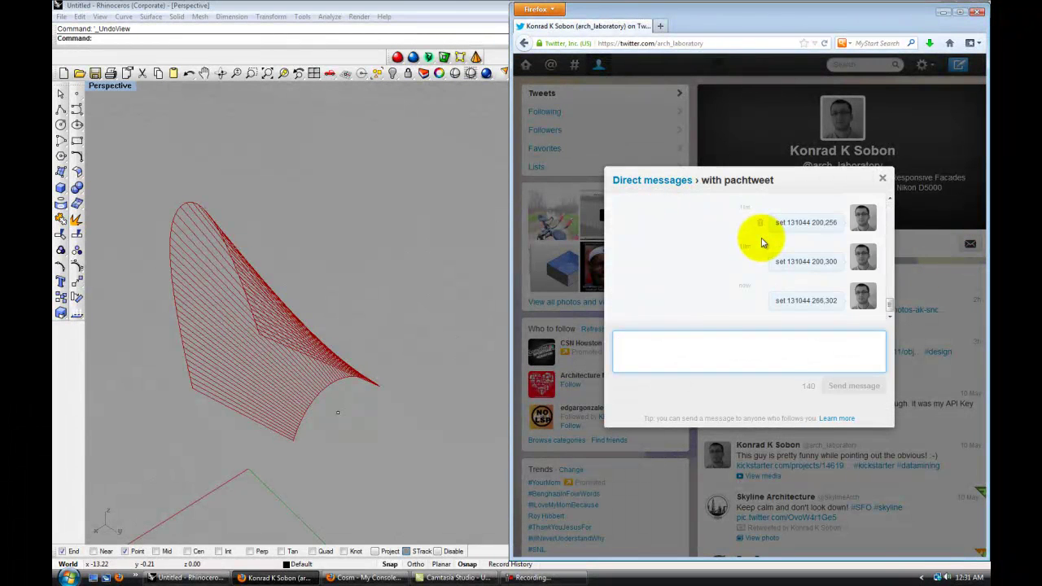
{"action": "left_click", "coordinate": [709, 353]}
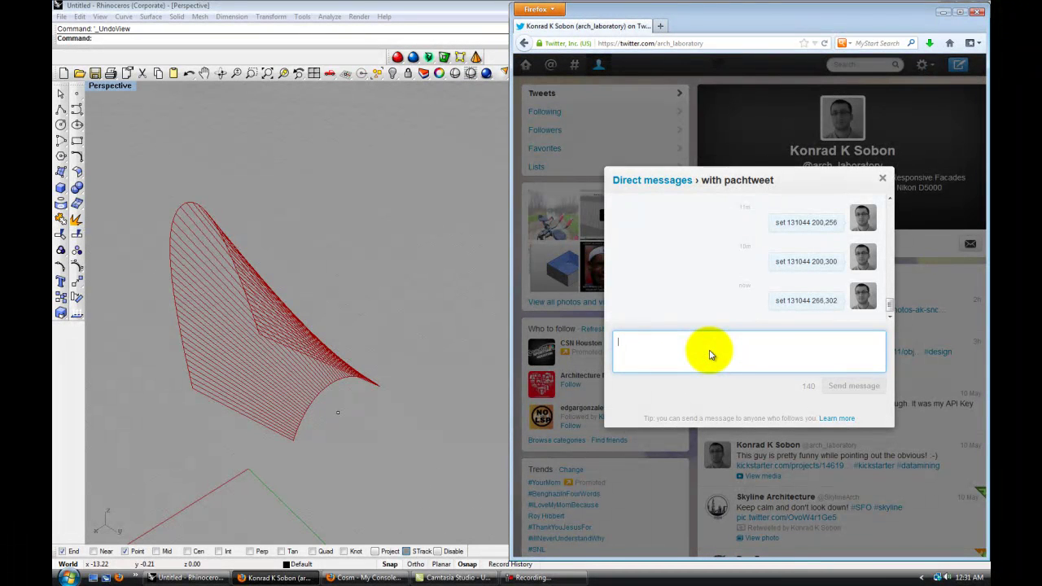
Send pachtweet the direct message 'set 131044 200,302'
{"action": "type", "text": "set "}
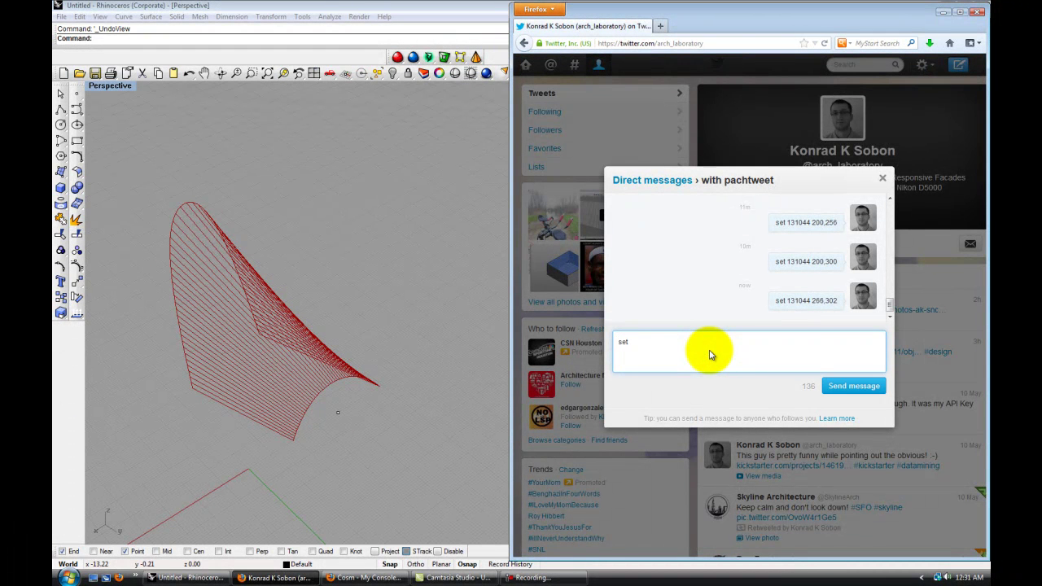
{"action": "type", "text": "131044 200,302"}
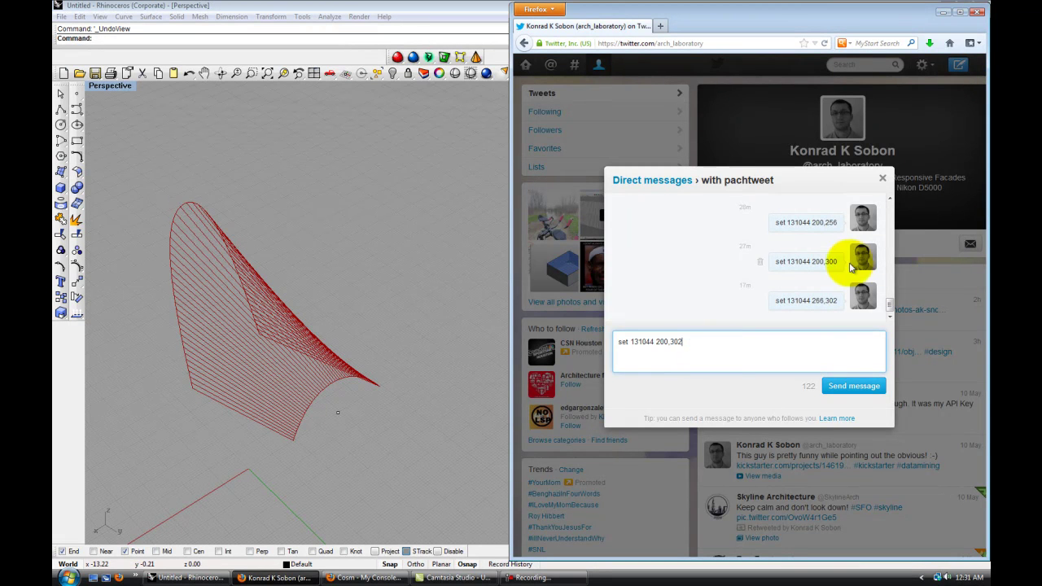
{"action": "left_click", "coordinate": [854, 386]}
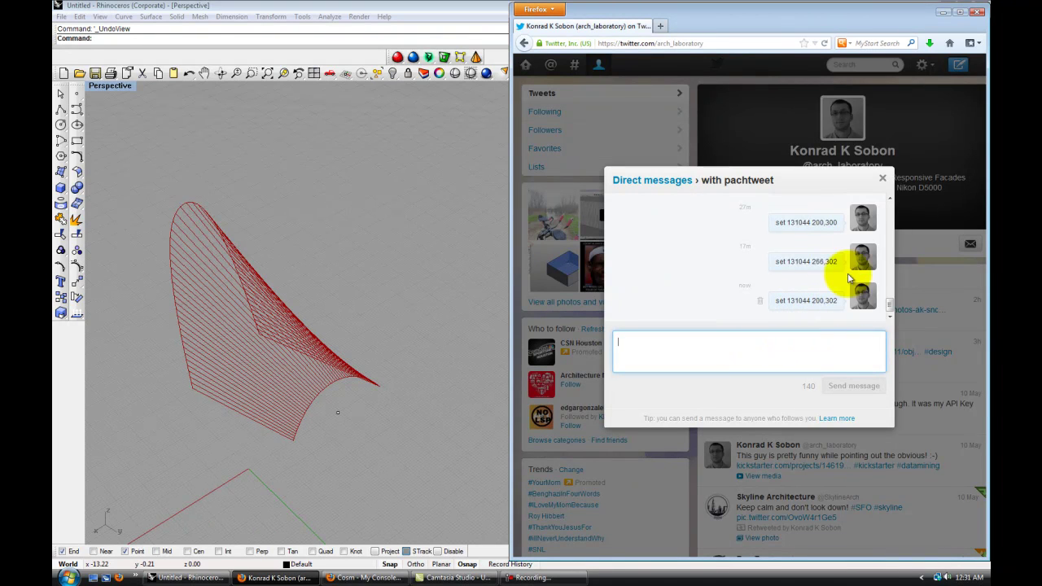
{"action": "mouse_move", "coordinate": [779, 300]}
{"action": "left_click_drag", "start_coordinate": [755, 175], "coordinate": [734, 152]}
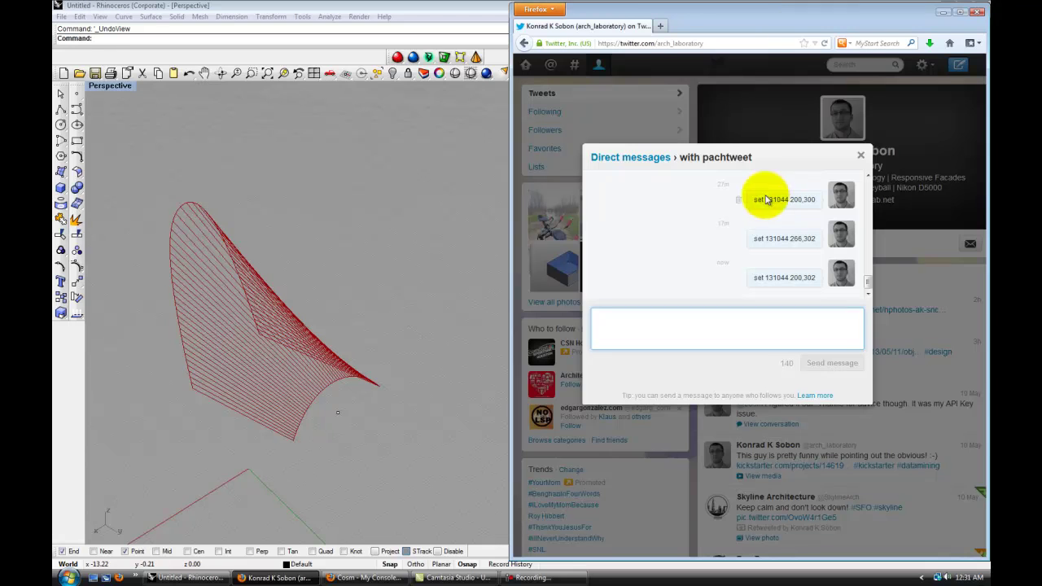
Reload the Cosm console page so it fetches the new 200,302 feed values
{"action": "left_click", "coordinate": [362, 578]}
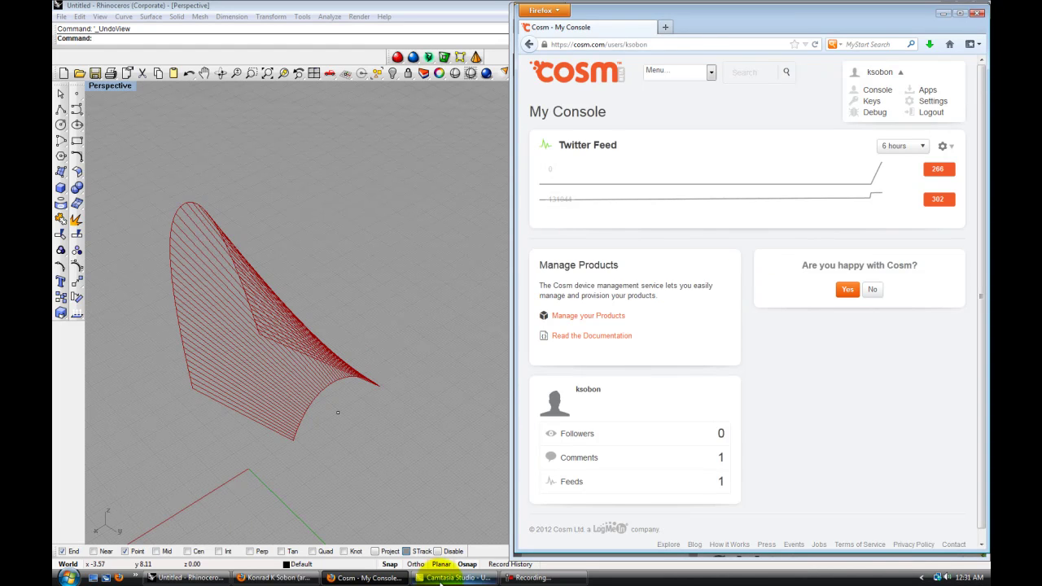
{"action": "left_click", "coordinate": [265, 578]}
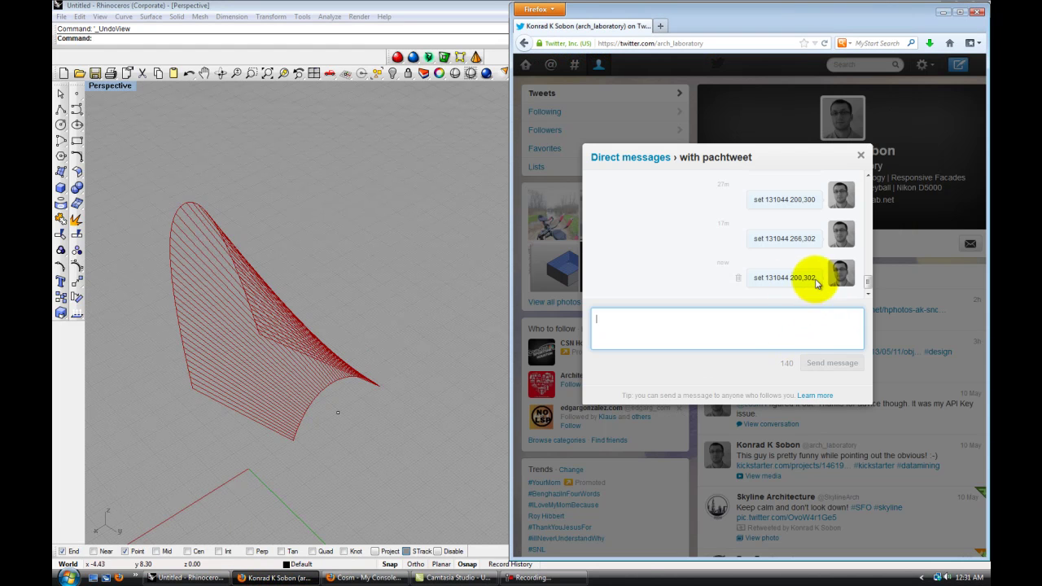
{"action": "left_click", "coordinate": [358, 578]}
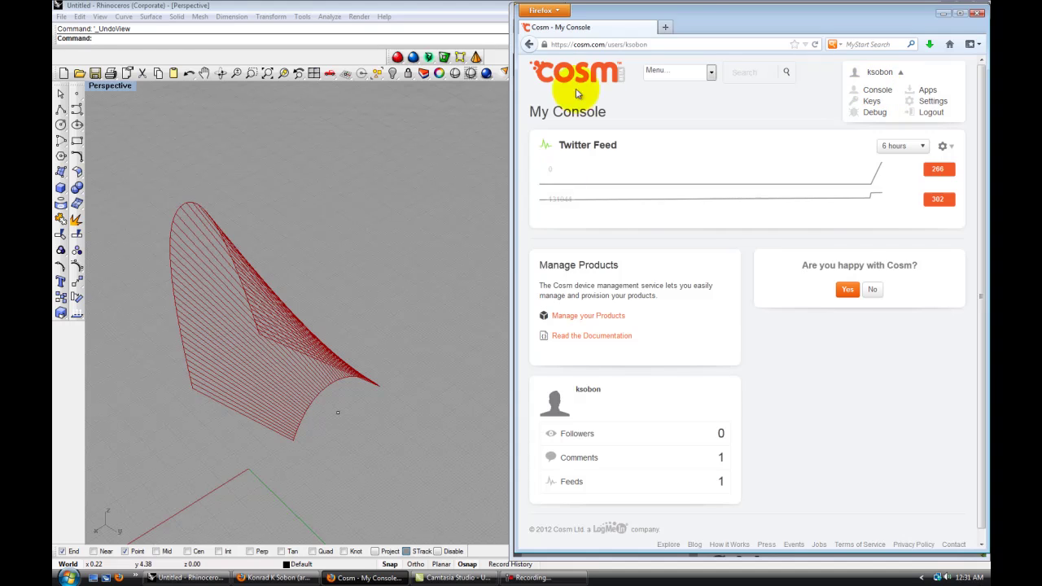
{"action": "left_click_drag", "start_coordinate": [691, 15], "coordinate": [688, 14]}
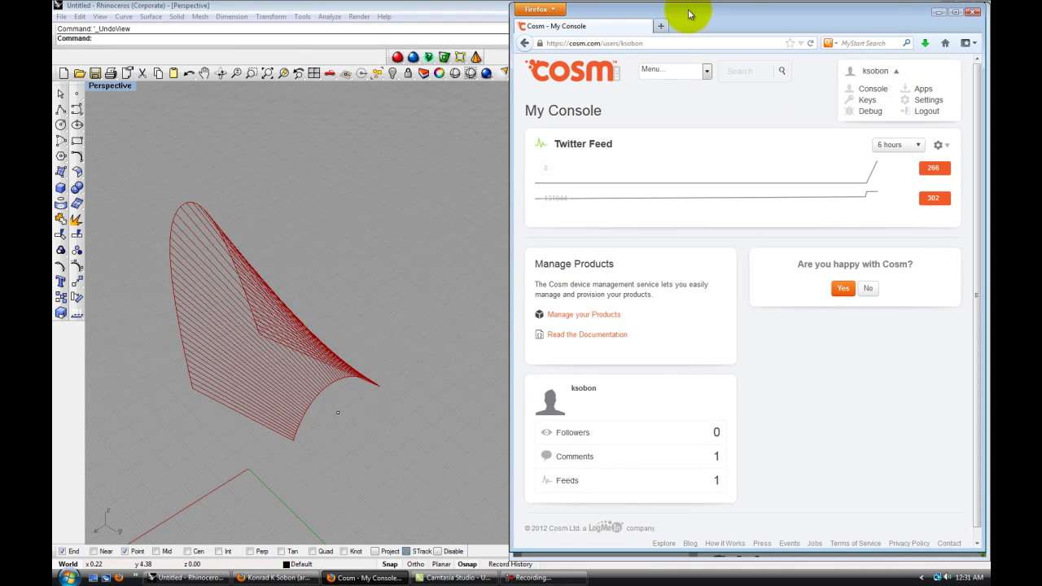
{"action": "right_click", "coordinate": [854, 358]}
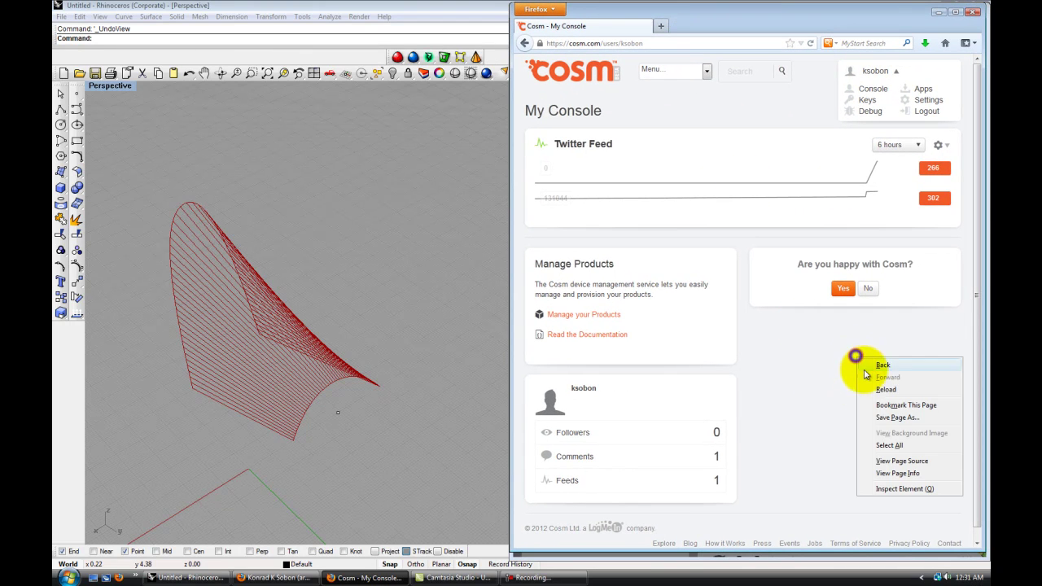
{"action": "left_click", "coordinate": [887, 388]}
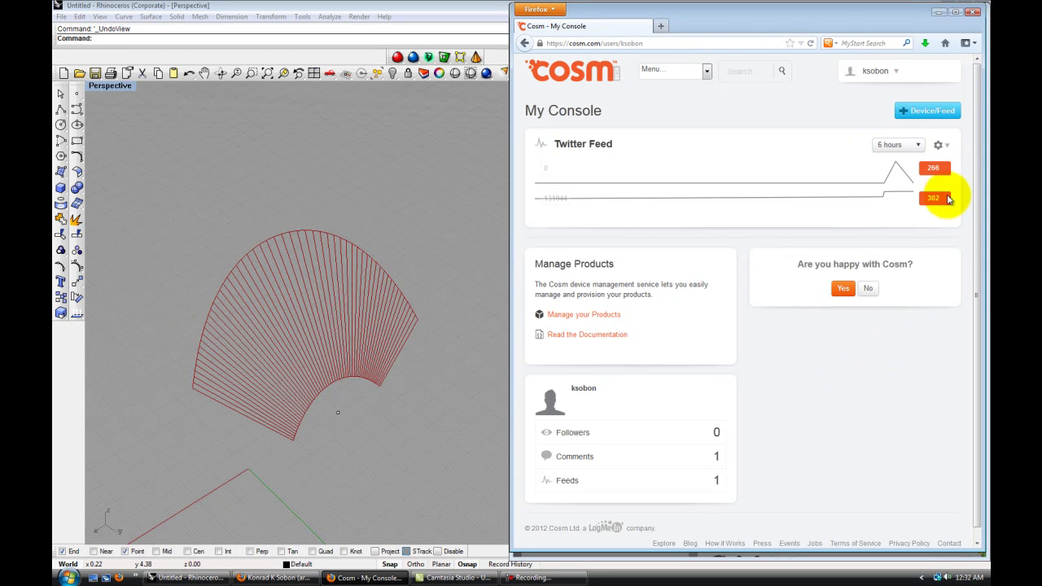
{"action": "left_click", "coordinate": [448, 373]}
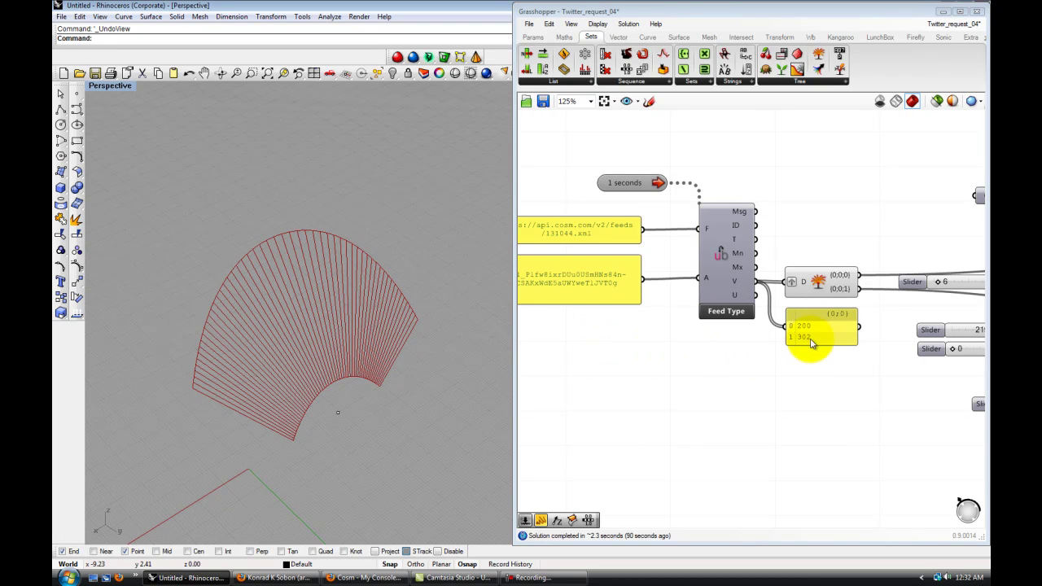
{"action": "scroll", "coordinate": [827, 372], "scroll_direction": "up", "scroll_amount": 3}
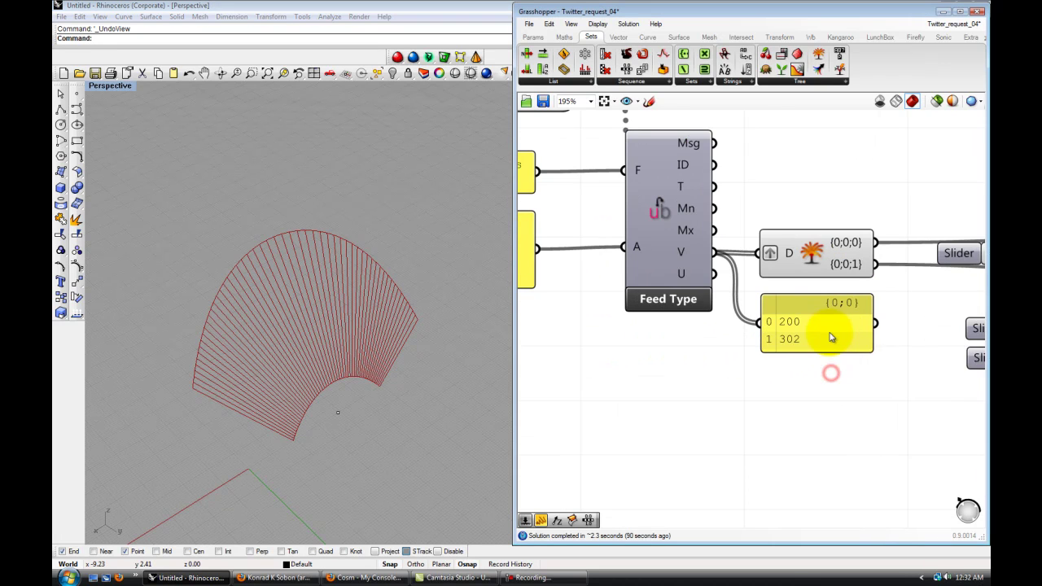
{"action": "scroll", "coordinate": [786, 345], "scroll_direction": "down", "scroll_amount": 3}
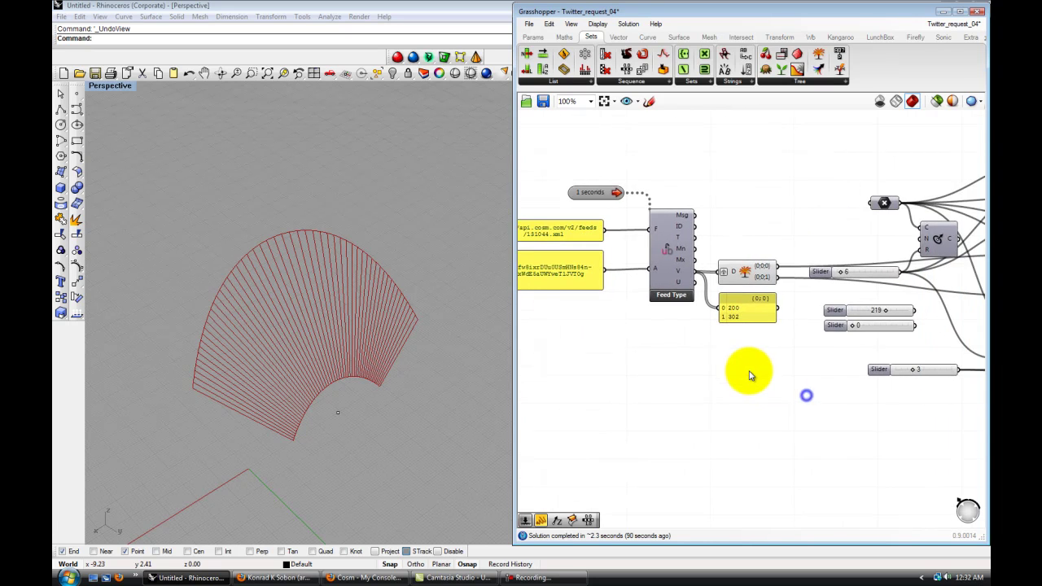
{"action": "right_click_drag", "start_coordinate": [780, 370], "coordinate": [616, 372]}
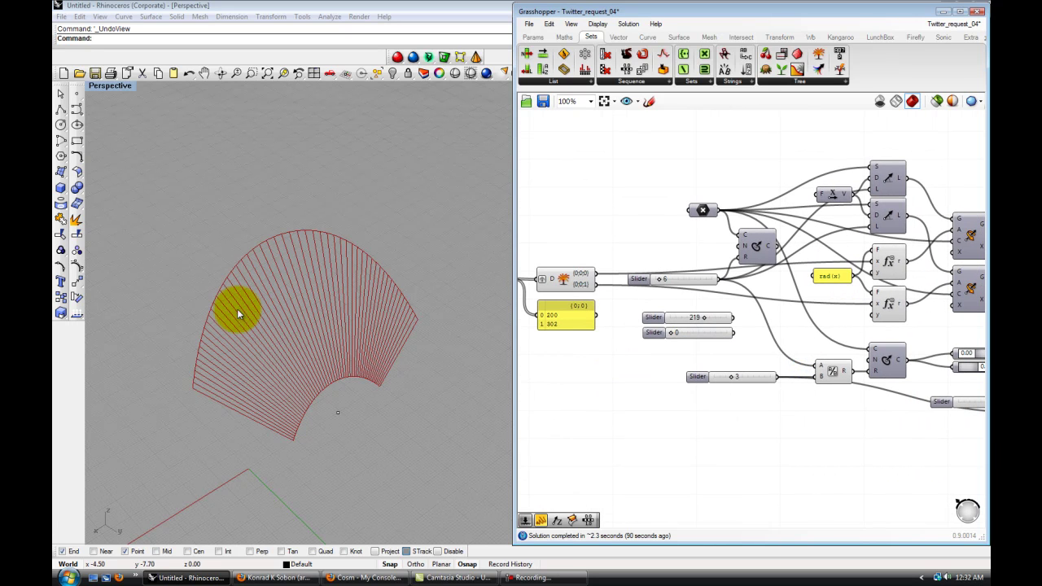
{"action": "scroll", "coordinate": [691, 349], "scroll_direction": "up", "scroll_amount": 2}
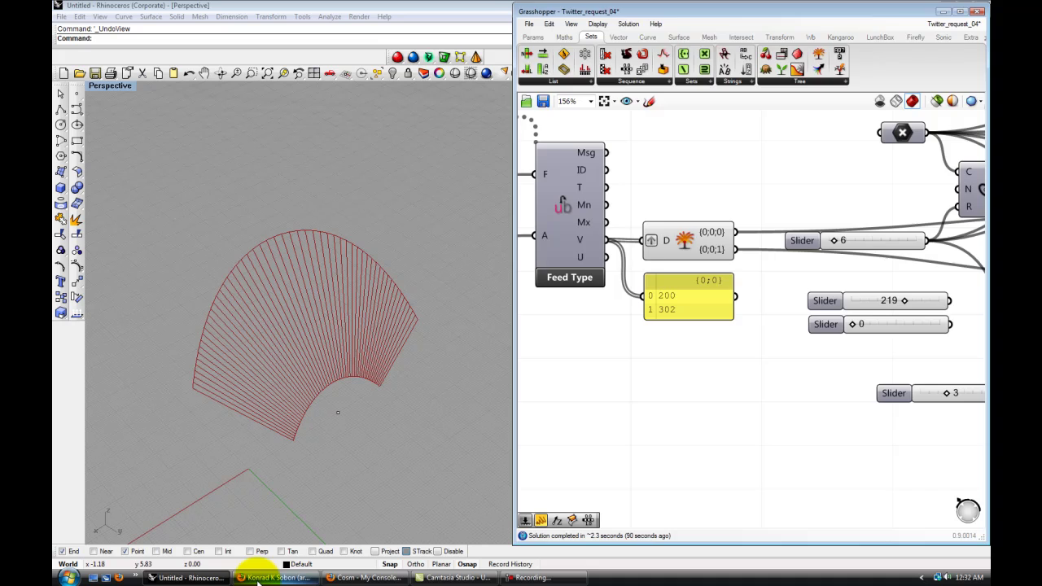
{"action": "left_click", "coordinate": [268, 577]}
{"action": "left_click", "coordinate": [744, 324]}
Send pachtweet the direct message 'set 131044 212,306'
{"action": "type", "text": "set 131044 212,306"}
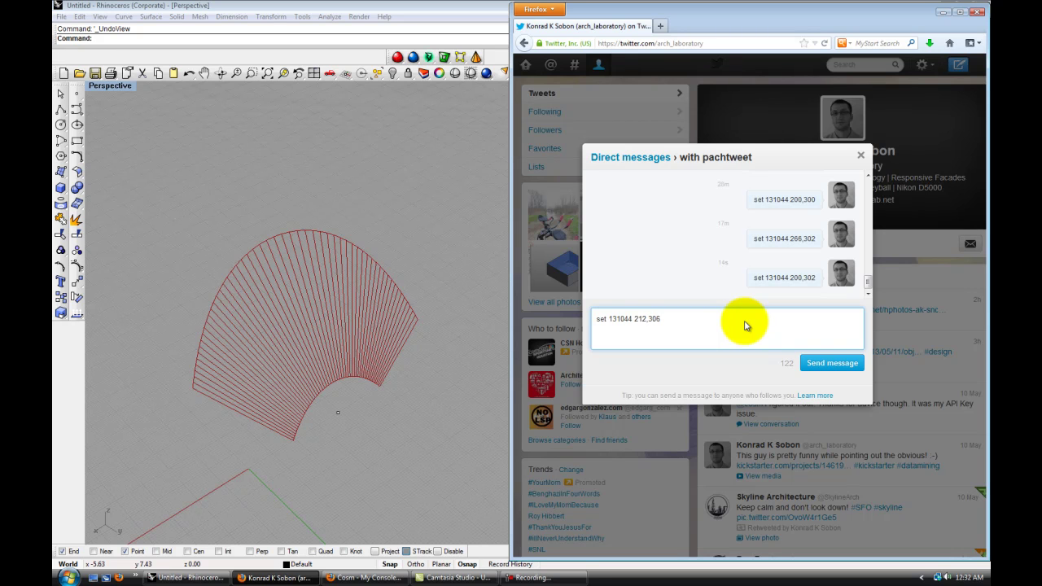
{"action": "left_click", "coordinate": [816, 363]}
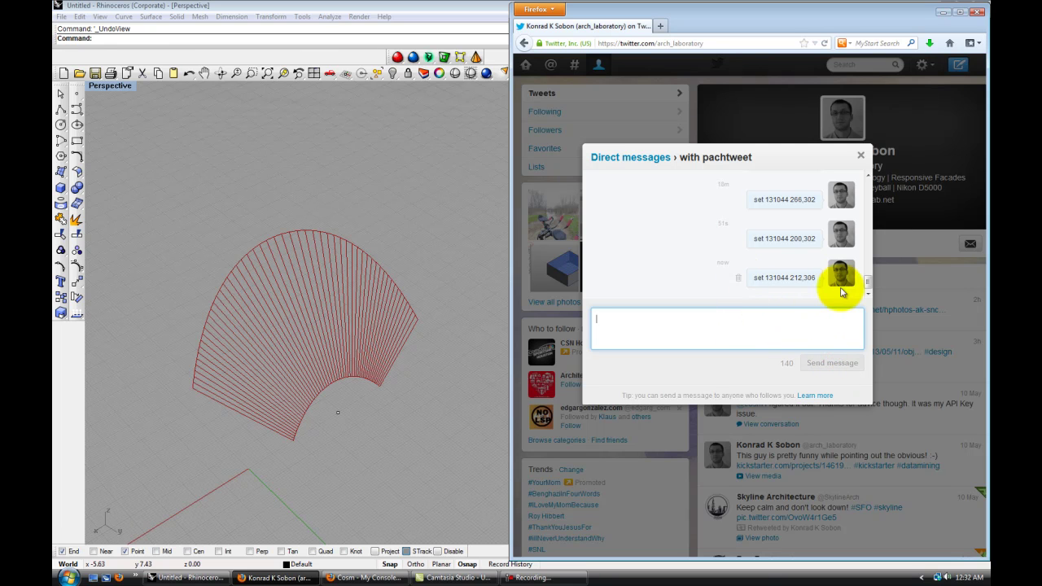
Back in Grasshopper, try the canvas menu to force the feed reader to recompute
{"action": "left_click", "coordinate": [467, 421]}
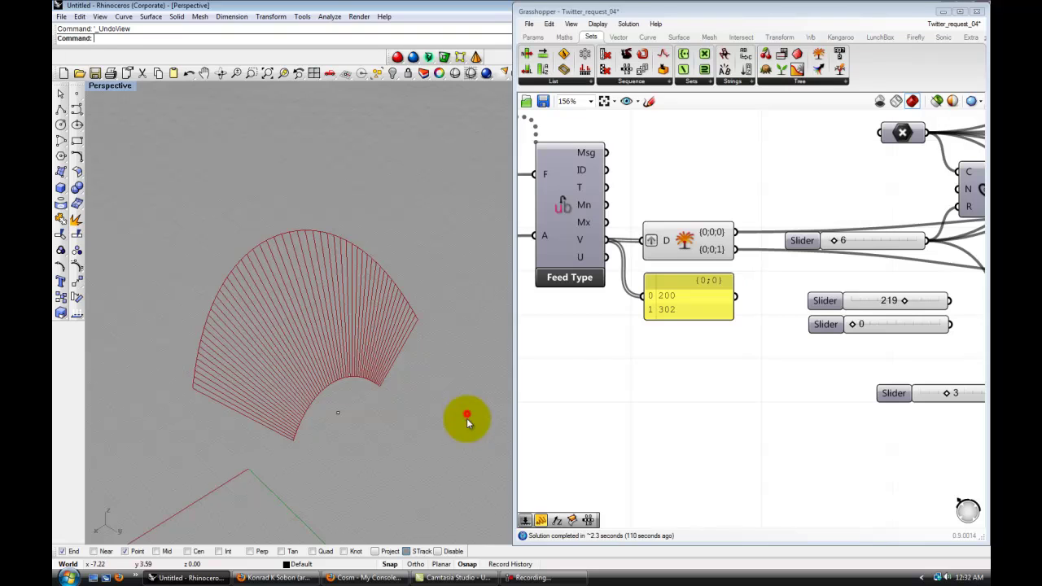
{"action": "right_click", "coordinate": [702, 336]}
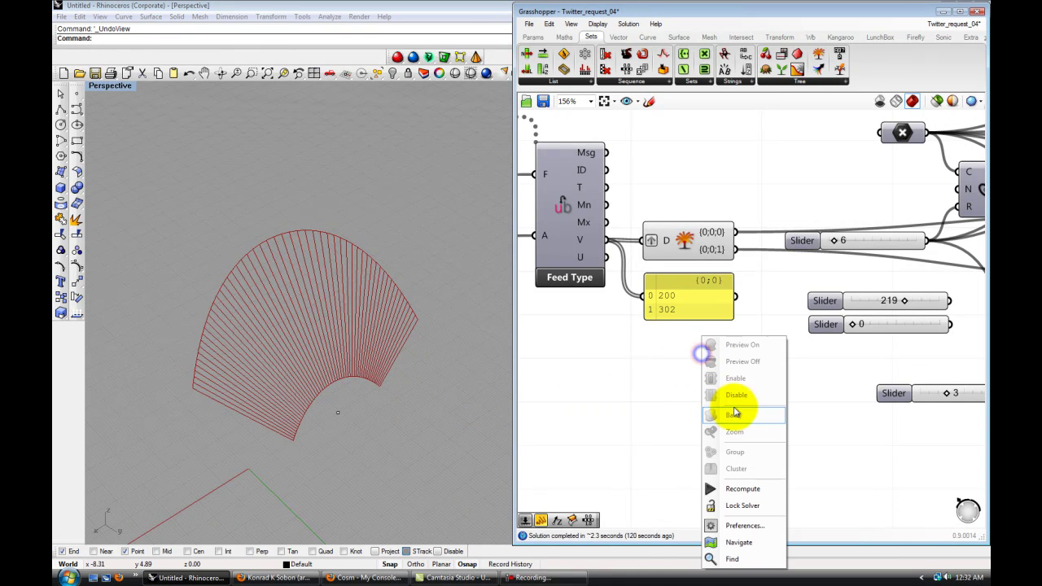
{"action": "left_click", "coordinate": [626, 393]}
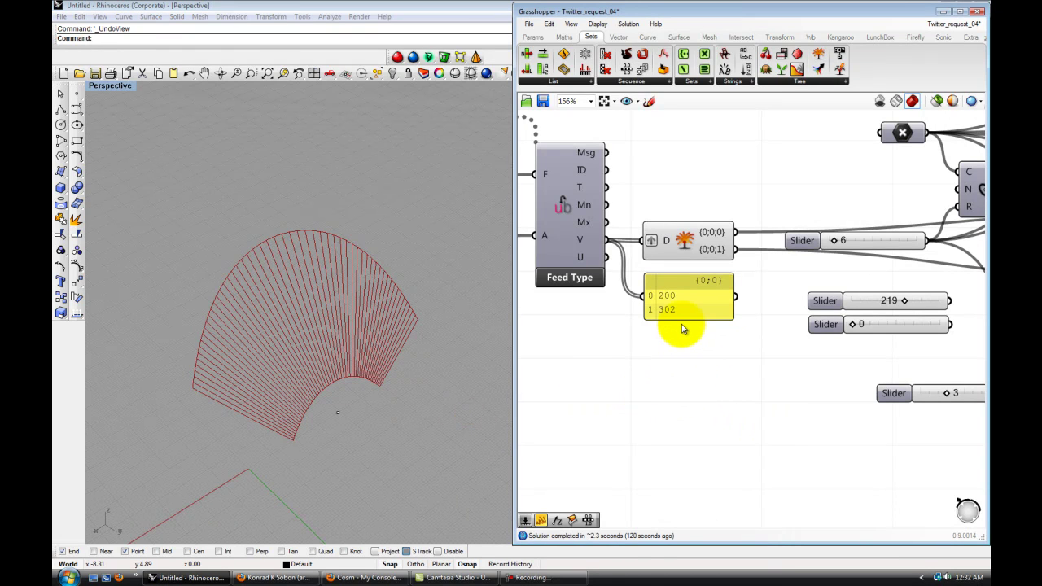
{"action": "right_click", "coordinate": [703, 366]}
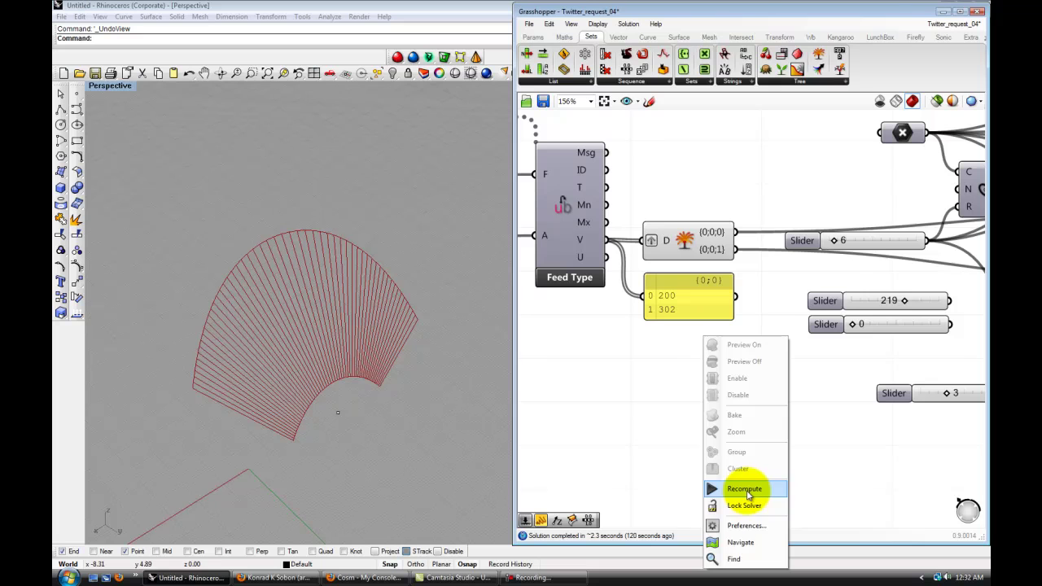
{"action": "left_click", "coordinate": [637, 371]}
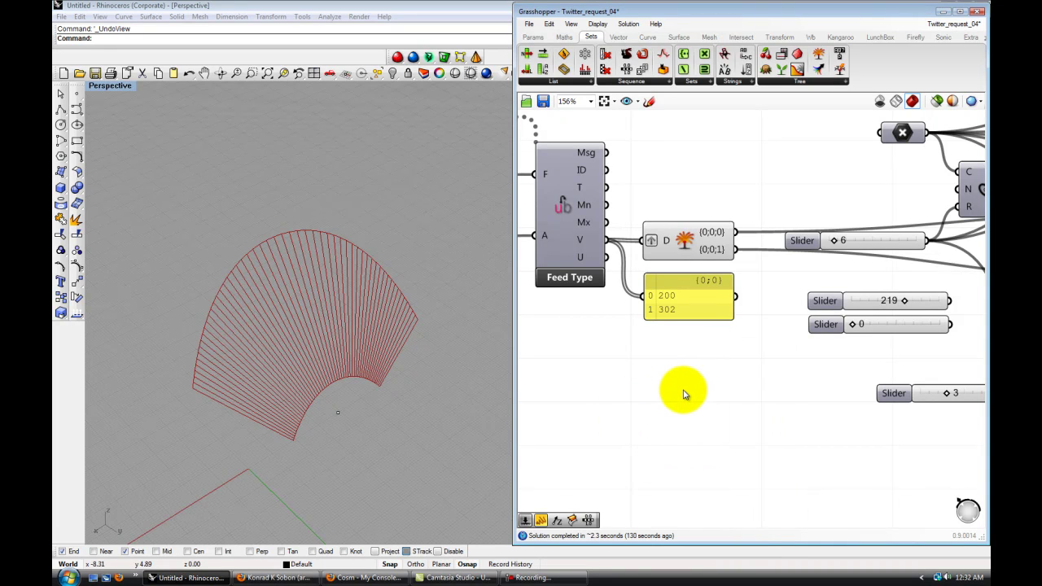
{"action": "left_click", "coordinate": [685, 388]}
Re-center on the feed components and confirm the panel now reads 212 and 306
{"action": "middle_click", "coordinate": [693, 365]}
{"action": "scroll", "coordinate": [694, 387], "scroll_direction": "up", "scroll_amount": 1}
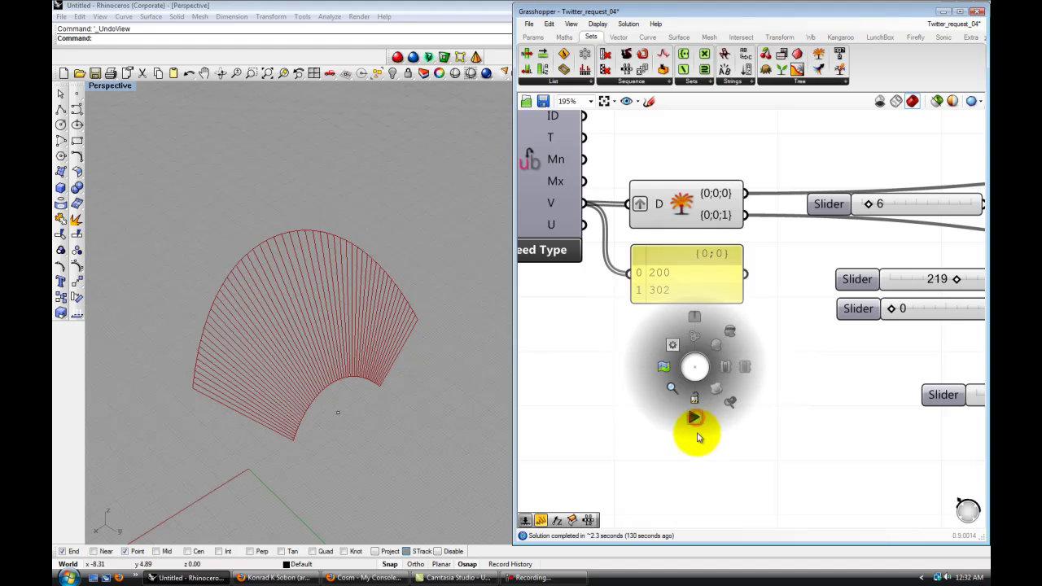
{"action": "scroll", "coordinate": [713, 395], "scroll_direction": "down", "scroll_amount": 2}
{"action": "right_click_drag", "start_coordinate": [705, 391], "coordinate": [712, 356]}
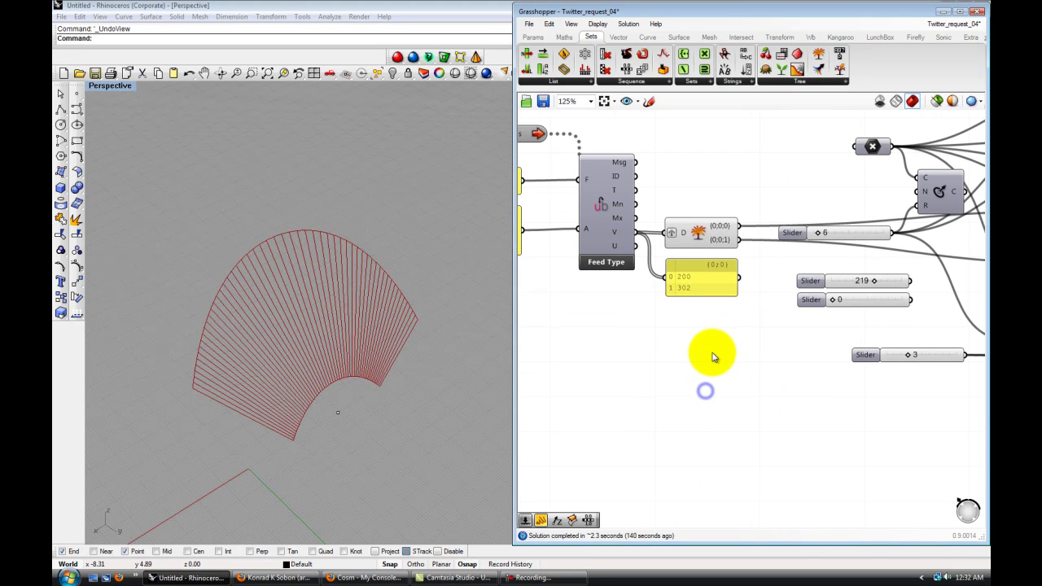
{"action": "left_click", "coordinate": [294, 574]}
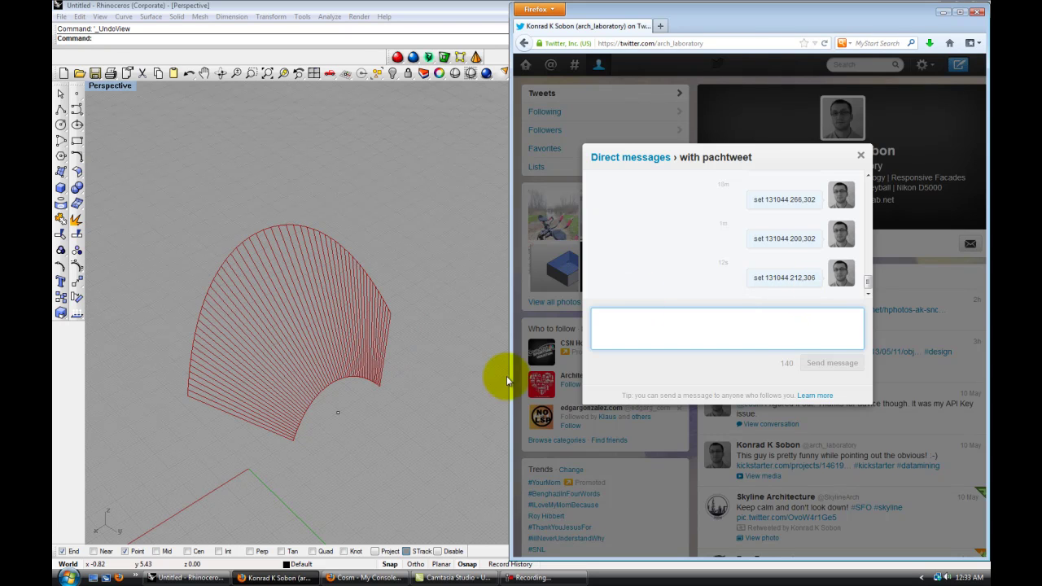
{"action": "left_click", "coordinate": [455, 421]}
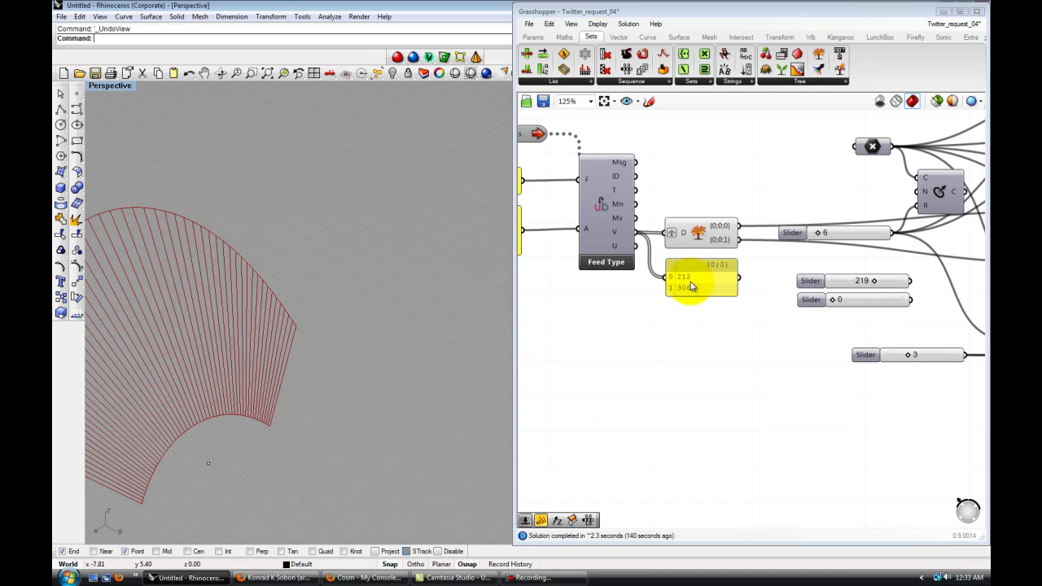
{"action": "scroll", "coordinate": [689, 341], "scroll_direction": "up", "scroll_amount": 1}
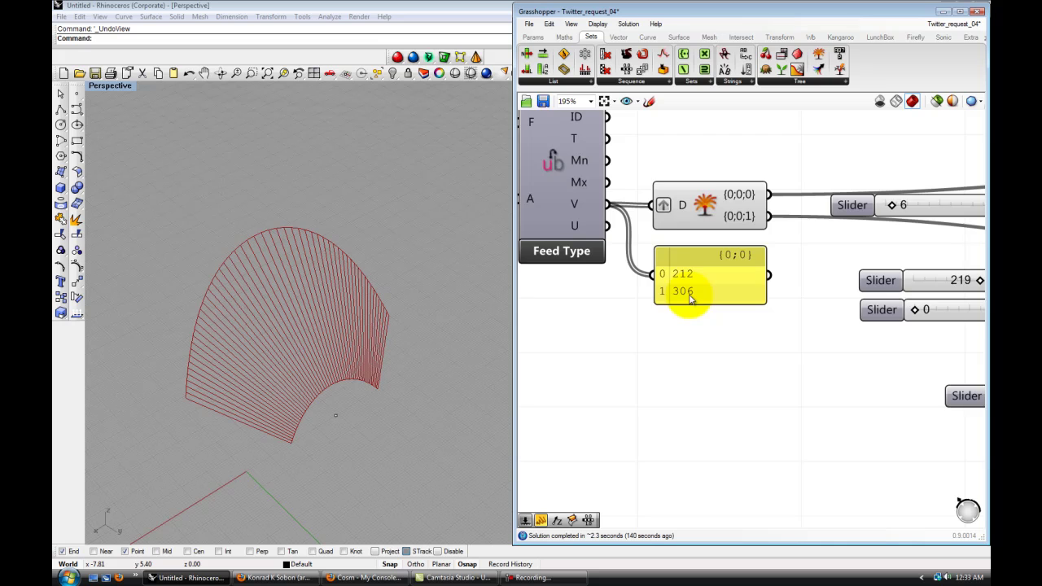
{"action": "scroll", "coordinate": [707, 367], "scroll_direction": "down", "scroll_amount": 2}
{"action": "scroll", "coordinate": [706, 367], "scroll_direction": "up", "scroll_amount": 1}
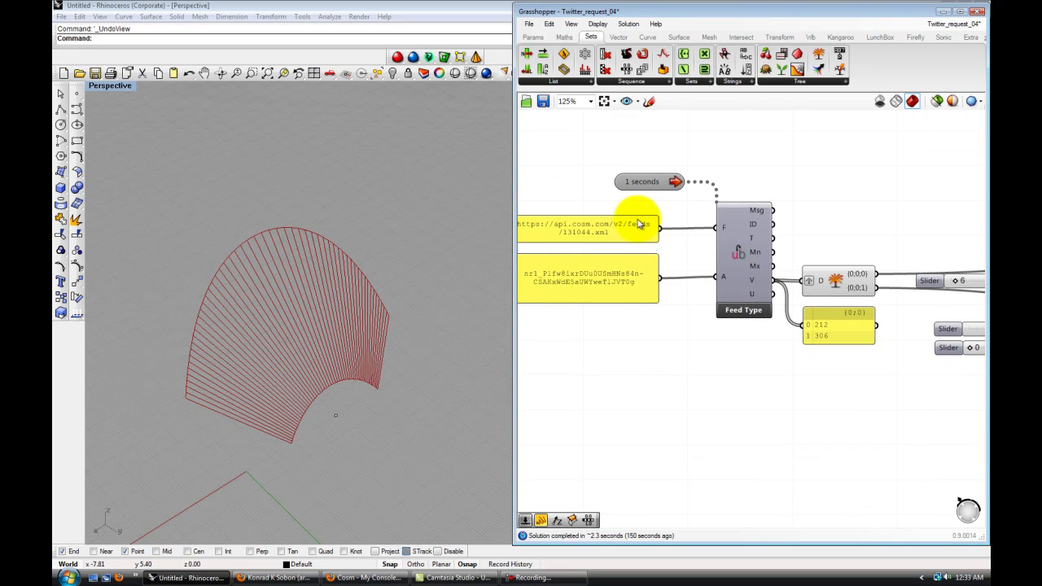
{"action": "scroll", "coordinate": [700, 387], "scroll_direction": "down", "scroll_amount": 2}
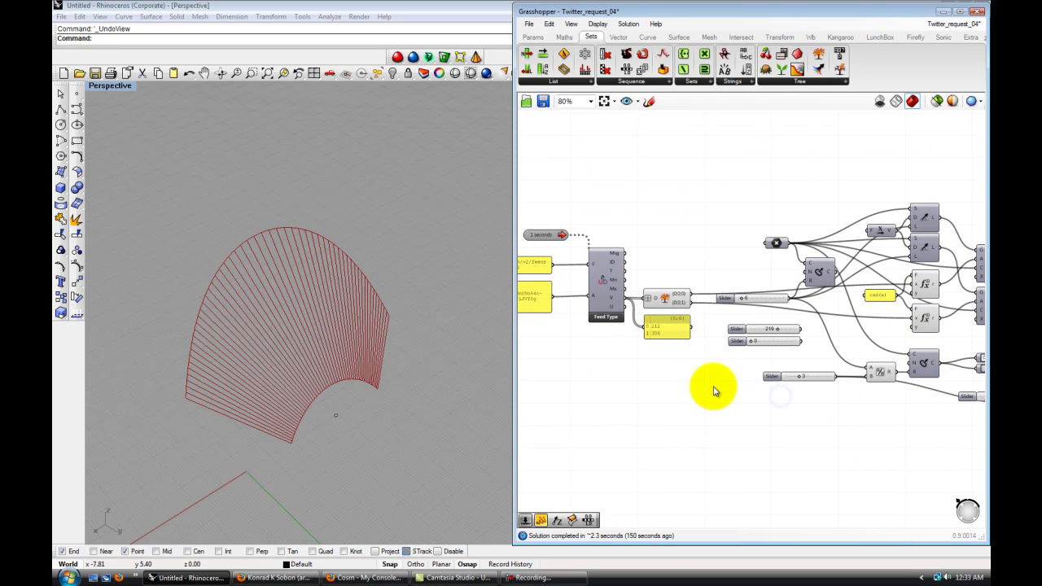
{"action": "right_click_drag", "start_coordinate": [713, 392], "coordinate": [651, 379]}
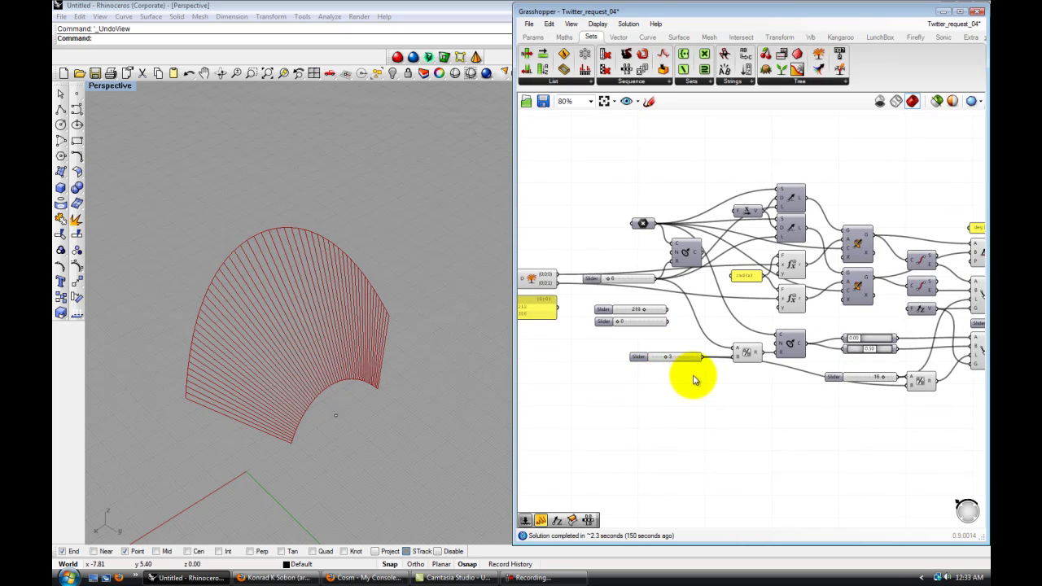
{"action": "scroll", "coordinate": [691, 379], "scroll_direction": "up", "scroll_amount": 1}
{"action": "right_click_drag", "start_coordinate": [742, 406], "coordinate": [673, 415]}
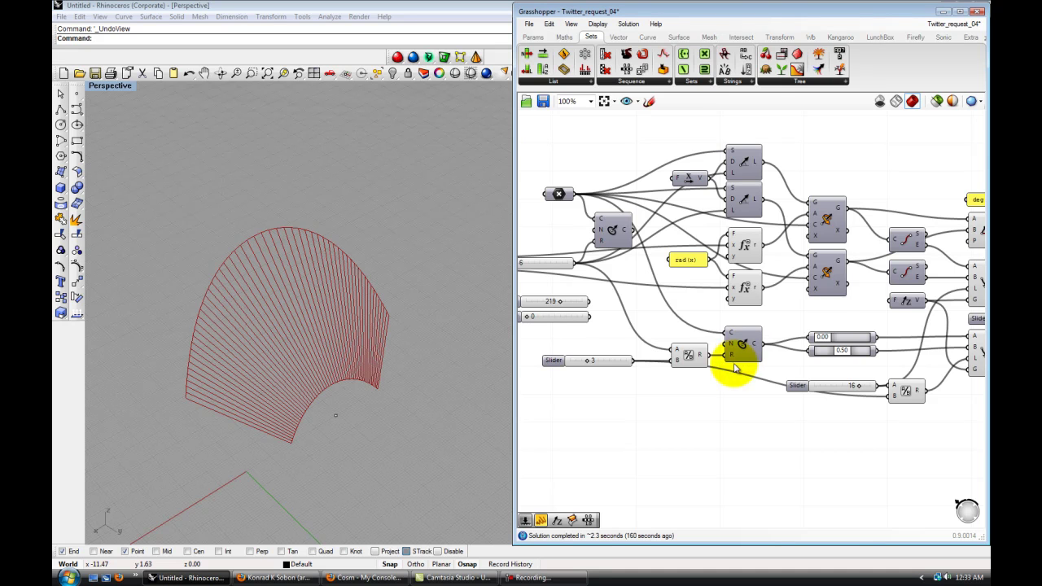
{"action": "scroll", "coordinate": [728, 361], "scroll_direction": "down", "scroll_amount": 3}
{"action": "scroll", "coordinate": [768, 377], "scroll_direction": "down", "scroll_amount": 2}
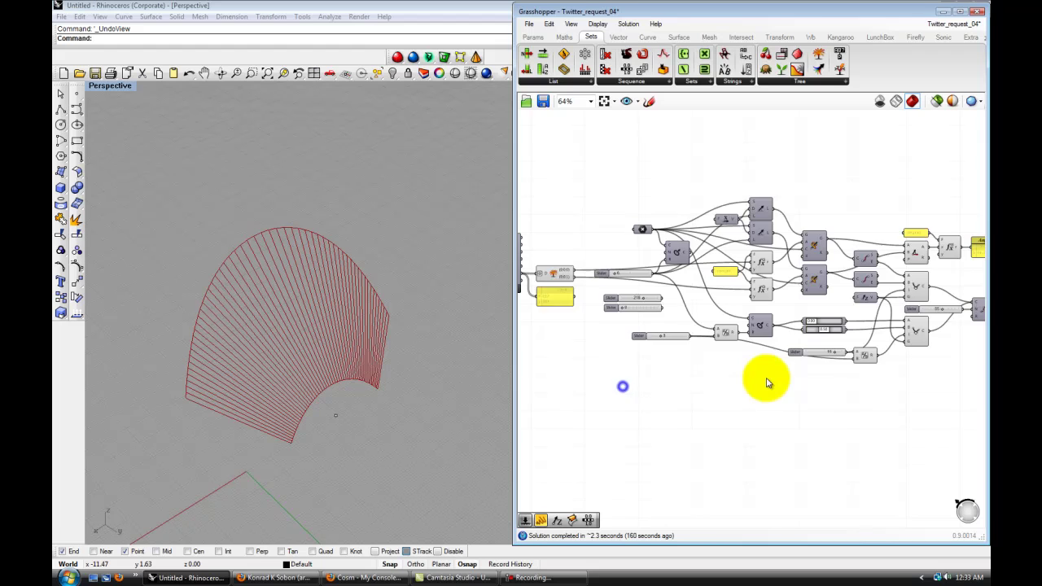
{"action": "scroll", "coordinate": [716, 378], "scroll_direction": "up", "scroll_amount": 1}
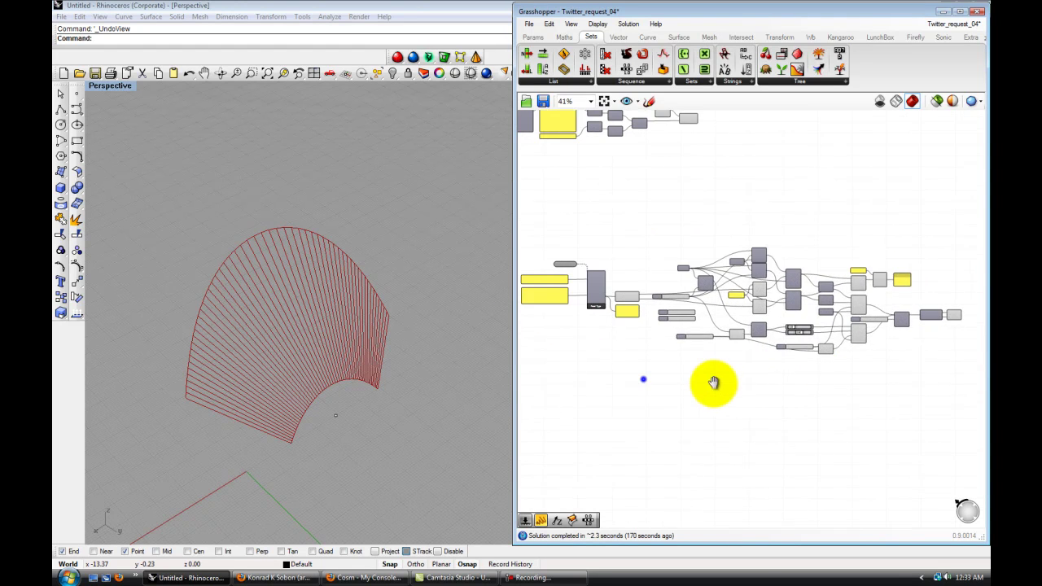
{"action": "right_click_drag", "start_coordinate": [714, 382], "coordinate": [779, 387]}
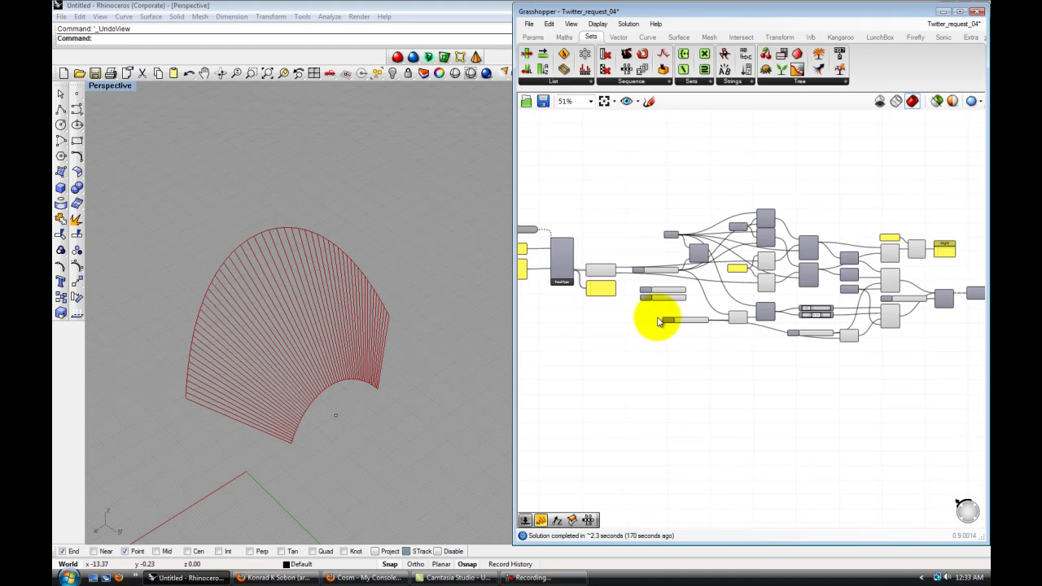
{"action": "right_click_drag", "start_coordinate": [595, 335], "coordinate": [740, 366]}
{"action": "scroll", "coordinate": [660, 333], "scroll_direction": "up", "scroll_amount": 3}
{"action": "right_click_drag", "start_coordinate": [679, 348], "coordinate": [676, 351]}
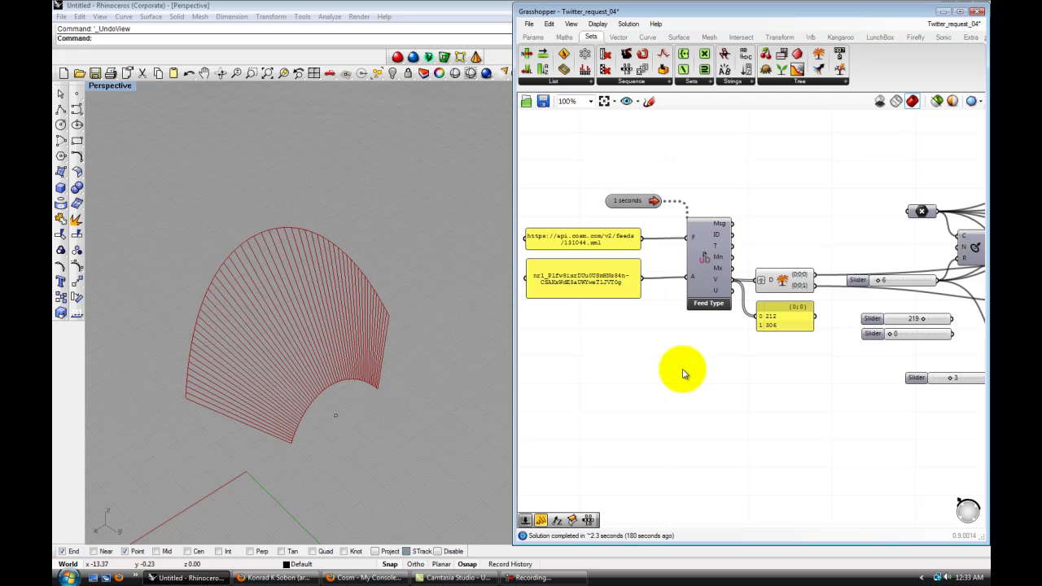
{"action": "right_click_drag", "start_coordinate": [791, 385], "coordinate": [655, 366]}
{"action": "scroll", "coordinate": [656, 366], "scroll_direction": "down", "scroll_amount": 2}
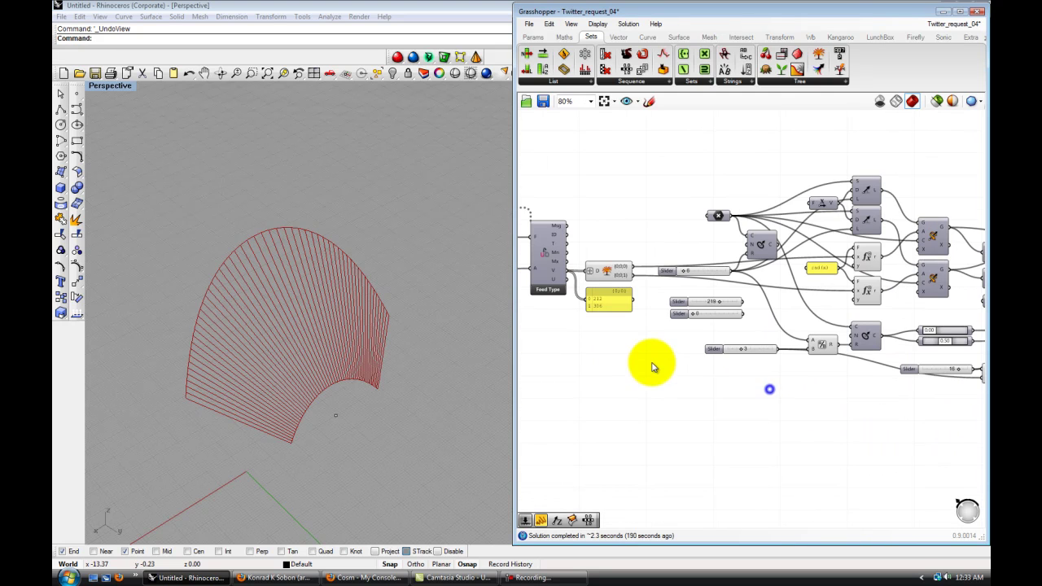
{"action": "right_click_drag", "start_coordinate": [835, 401], "coordinate": [758, 402]}
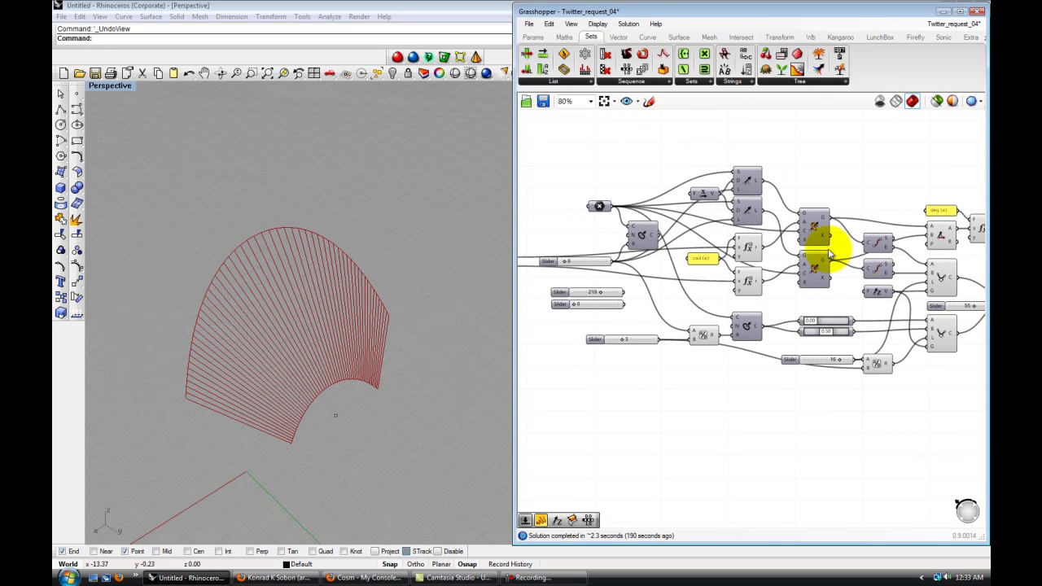
{"action": "right_click_drag", "start_coordinate": [794, 303], "coordinate": [739, 301]}
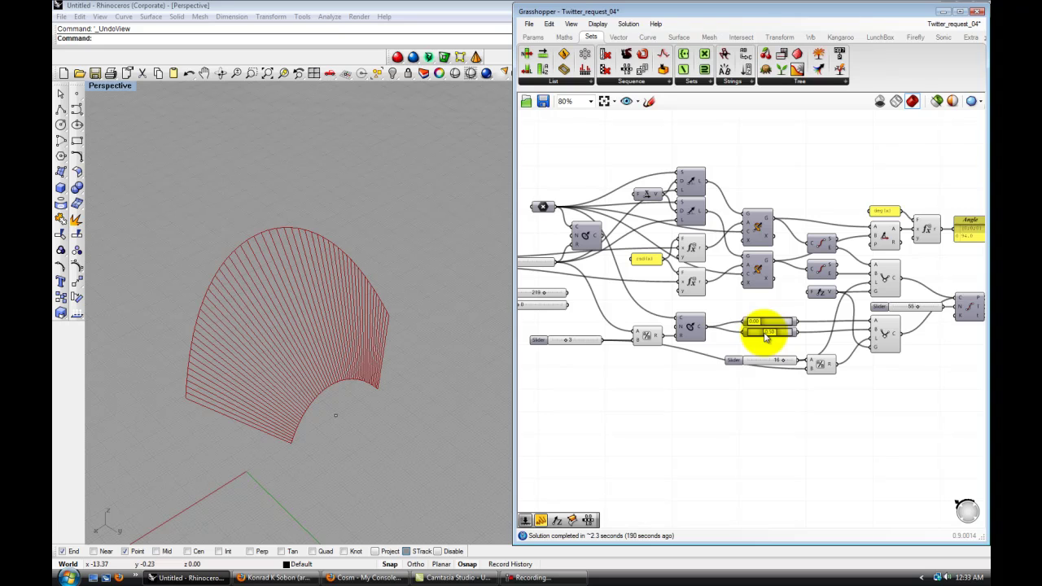
{"action": "left_click", "coordinate": [276, 576]}
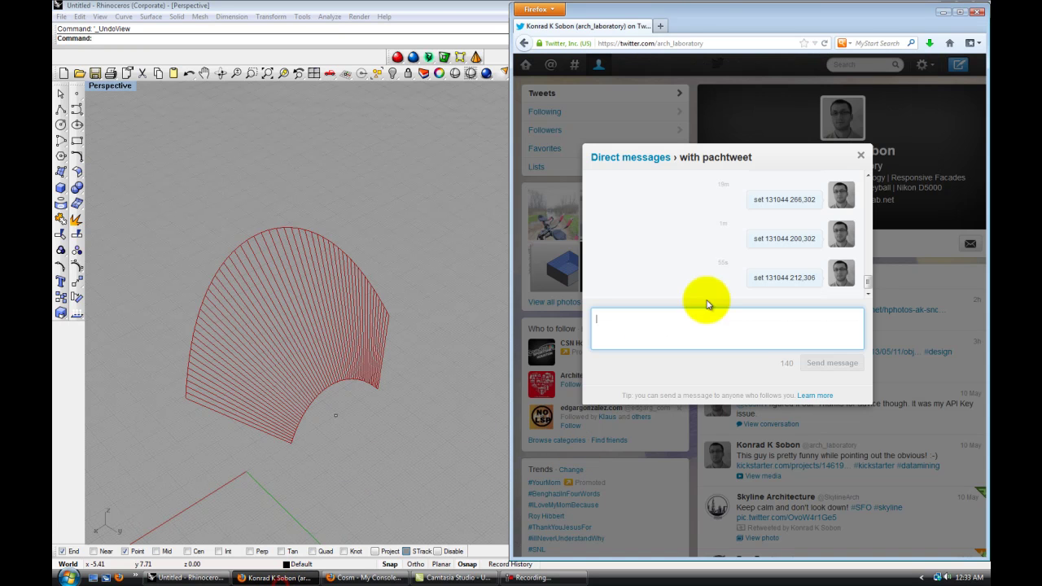
{"action": "left_click_drag", "start_coordinate": [658, 23], "coordinate": [613, 24]}
{"action": "double_click", "coordinate": [620, 20]}
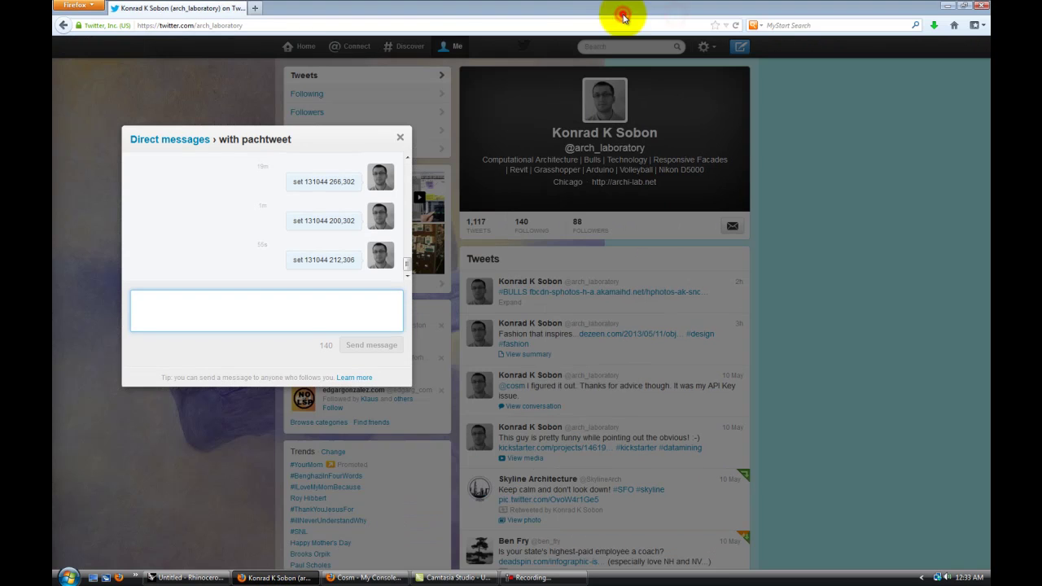
{"action": "left_click", "coordinate": [305, 26]}
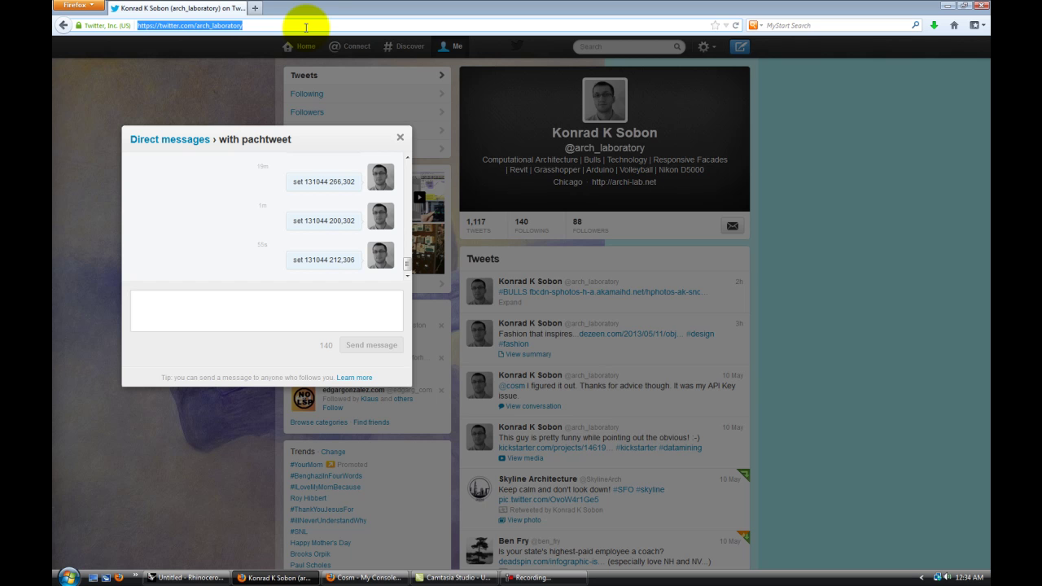
{"action": "type", "text": "www."}
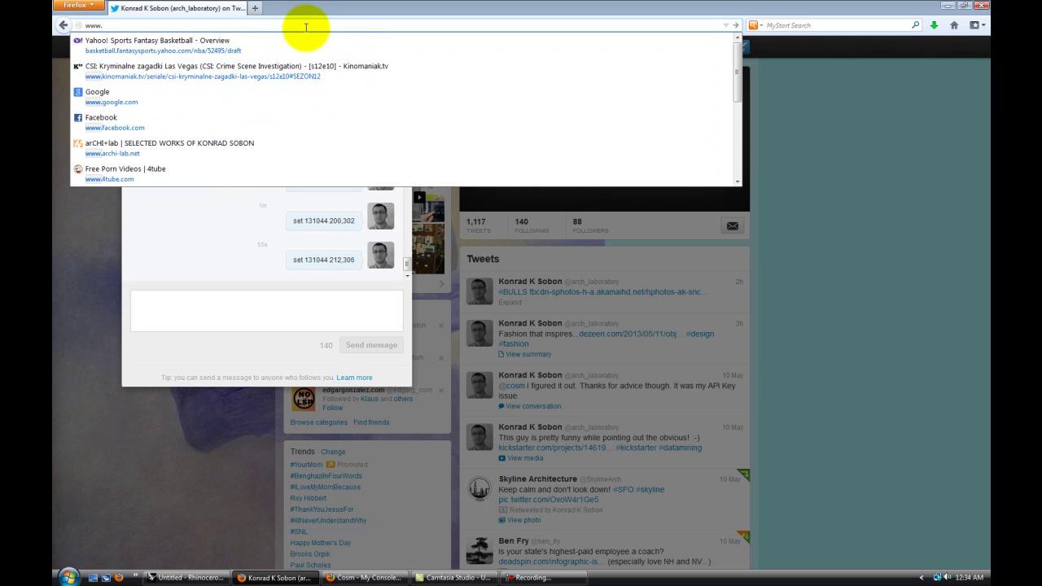
{"action": "type", "text": "archi-lab.net"}
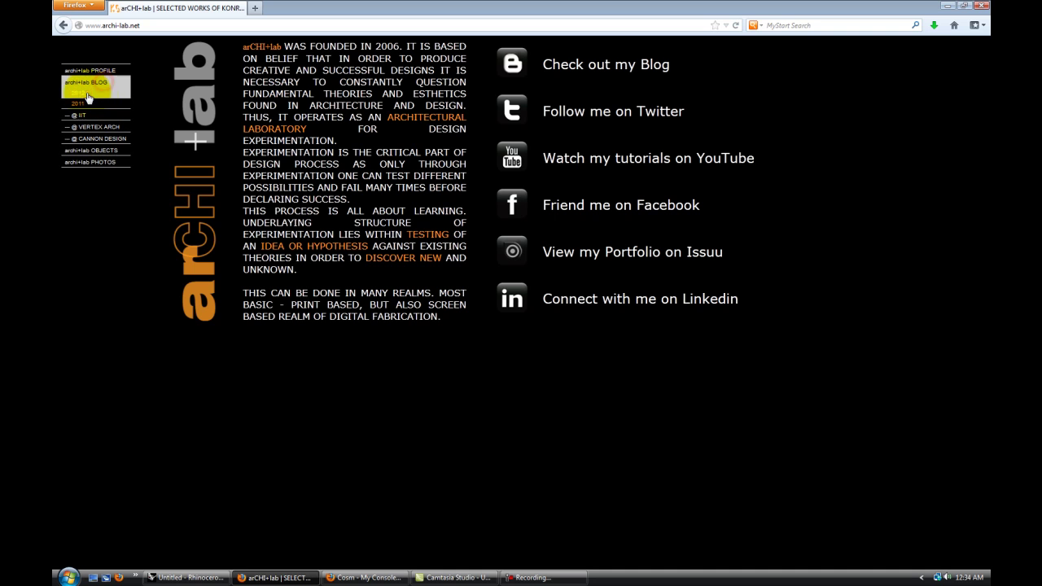
Open the archi-lab BLOG, topped by the 'Grasshopper - Responsive Surface Modeling' post
{"action": "left_click", "coordinate": [88, 96]}
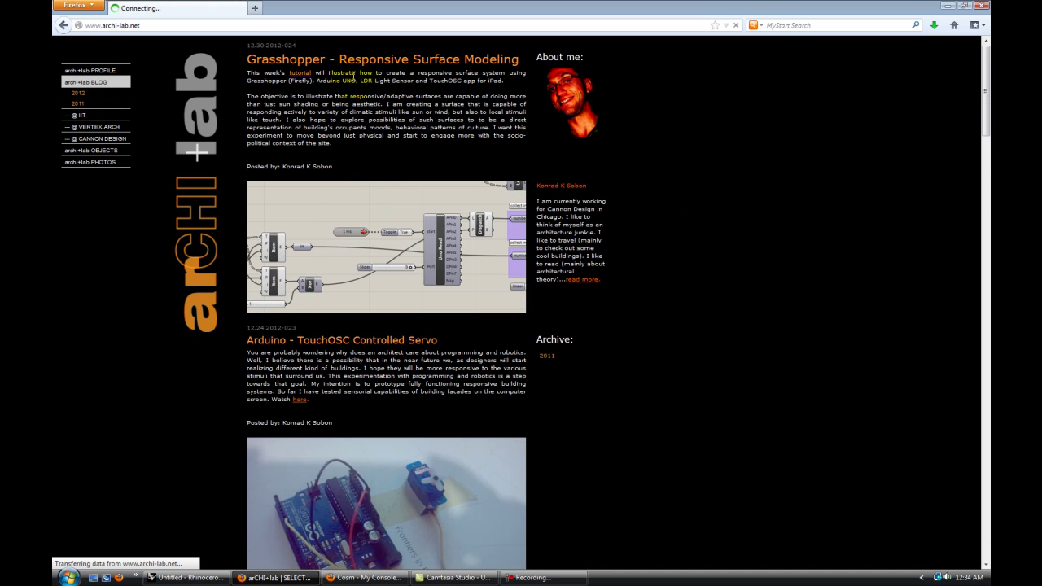
{"action": "scroll", "coordinate": [407, 337], "scroll_direction": "down", "scroll_amount": 5}
{"action": "scroll", "coordinate": [410, 340], "scroll_direction": "up", "scroll_amount": 4}
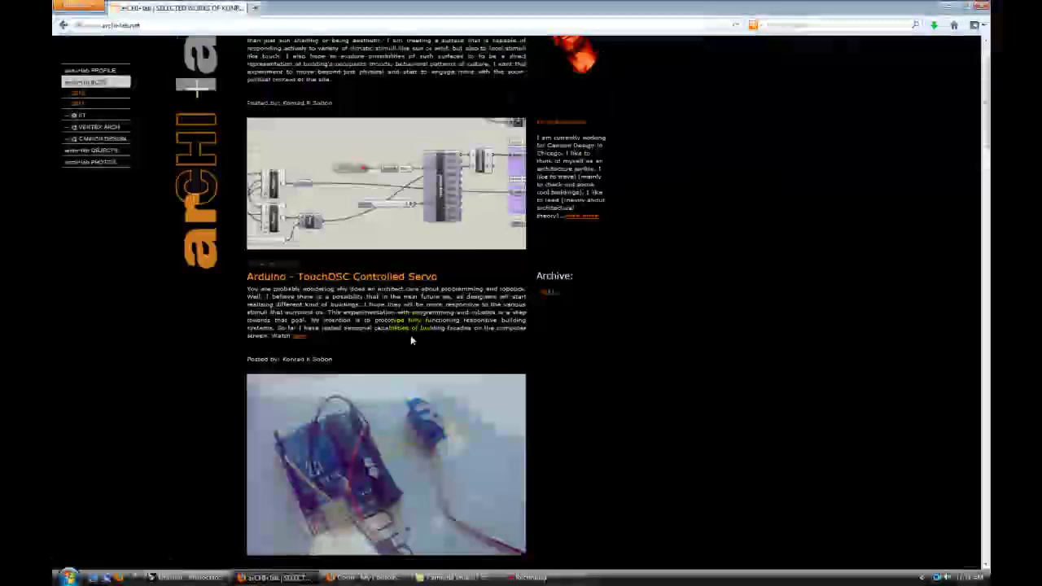
{"action": "scroll", "coordinate": [411, 341], "scroll_direction": "up", "scroll_amount": 1}
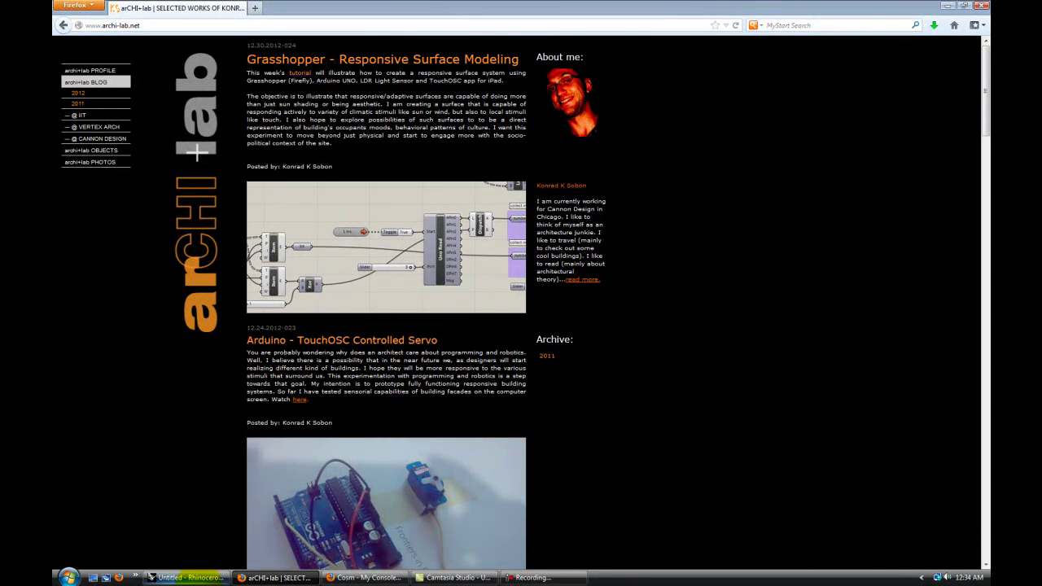
{"action": "left_click", "coordinate": [189, 578]}
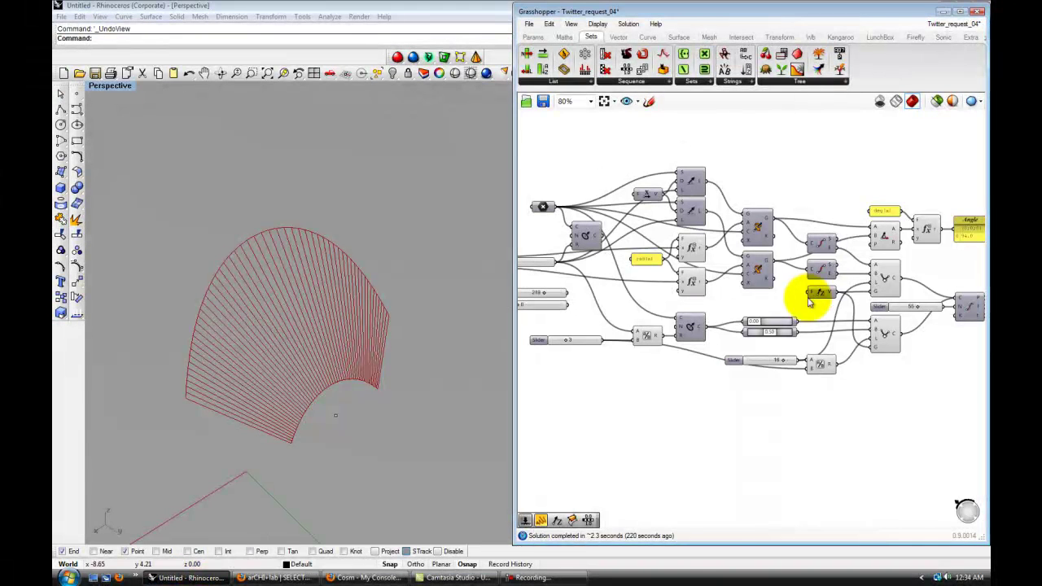
{"action": "left_click", "coordinate": [706, 411]}
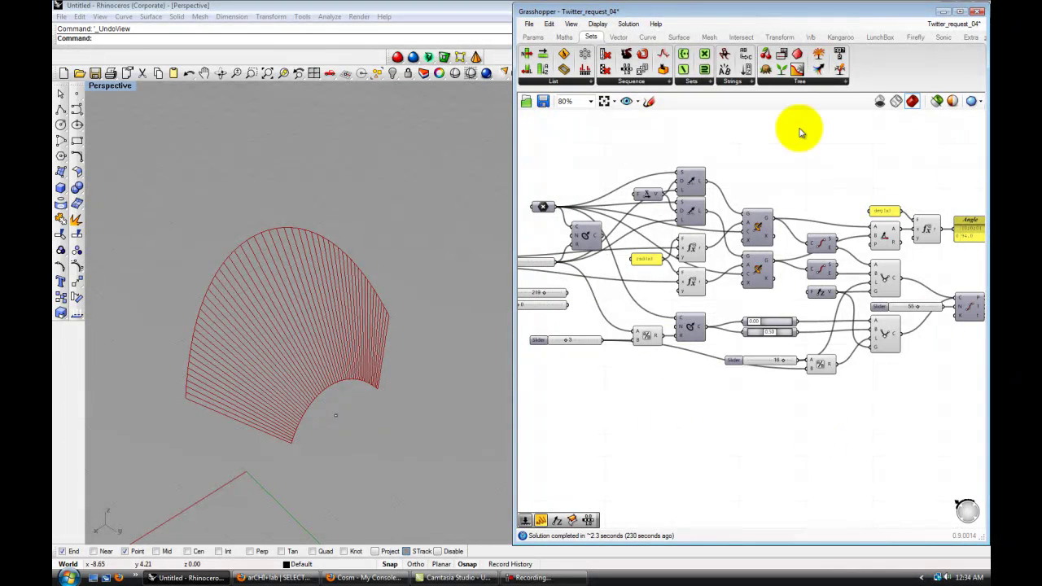
{"action": "scroll", "coordinate": [604, 400], "scroll_direction": "up", "scroll_amount": 3}
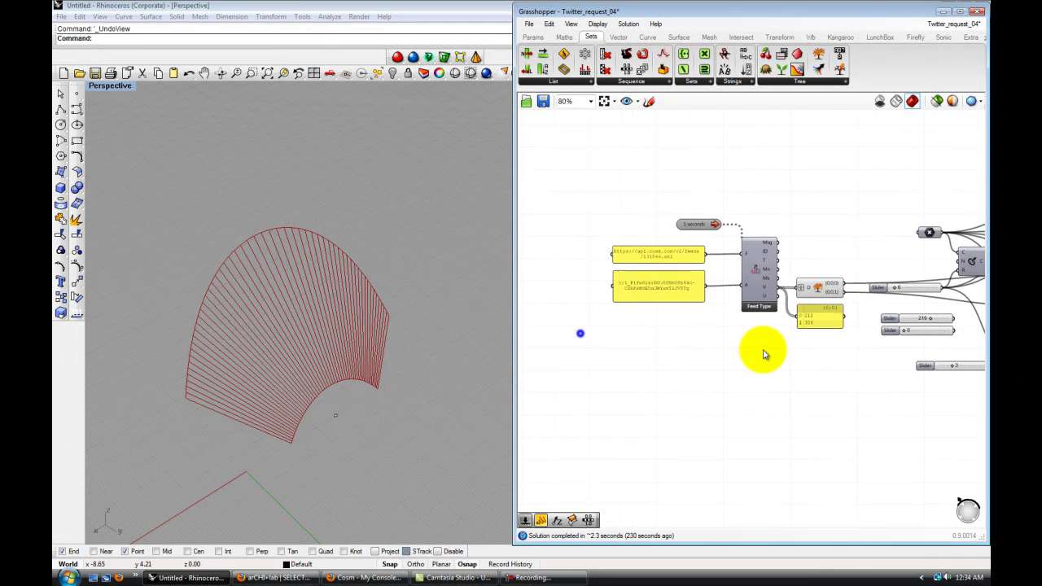
{"action": "right_click_drag", "start_coordinate": [728, 279], "coordinate": [622, 270]}
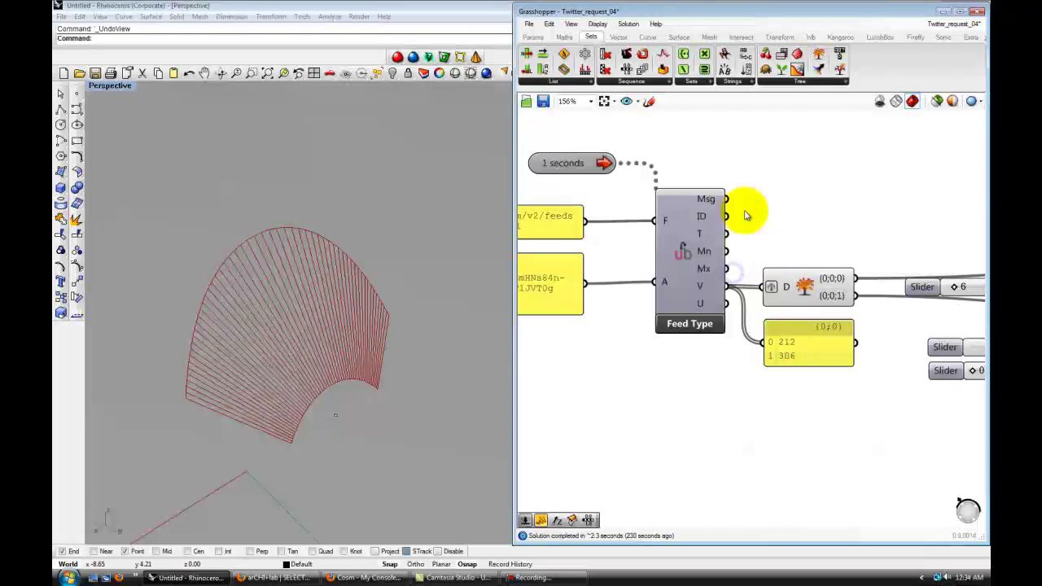
{"action": "scroll", "coordinate": [841, 337], "scroll_direction": "down", "scroll_amount": 3}
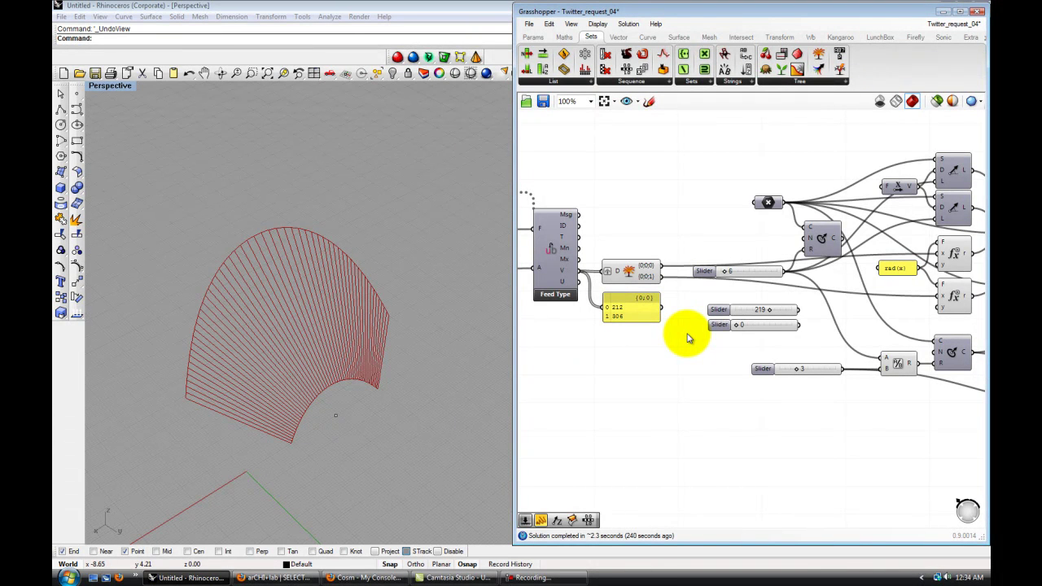
{"action": "scroll", "coordinate": [686, 338], "scroll_direction": "down", "scroll_amount": 3}
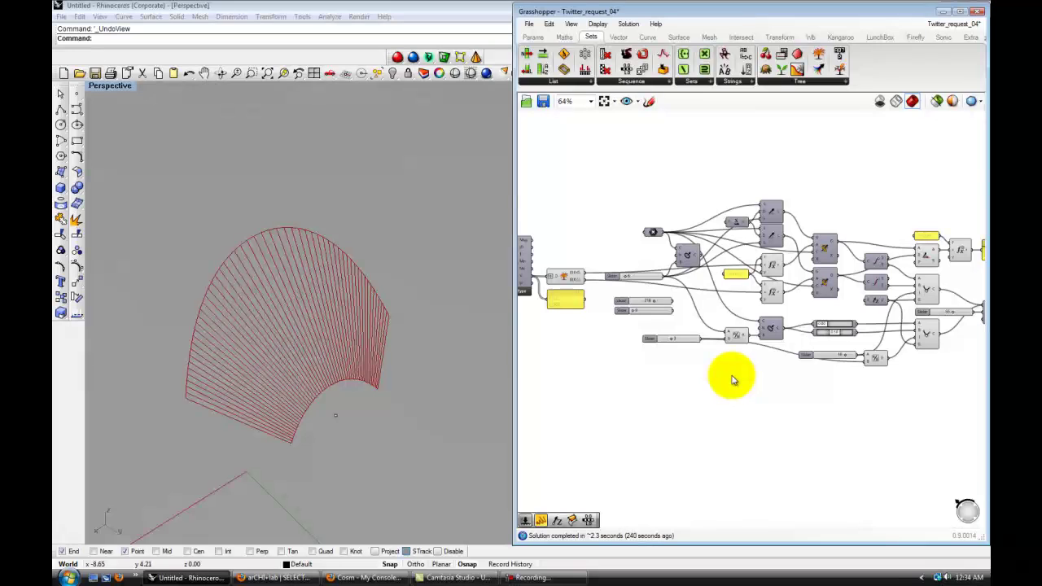